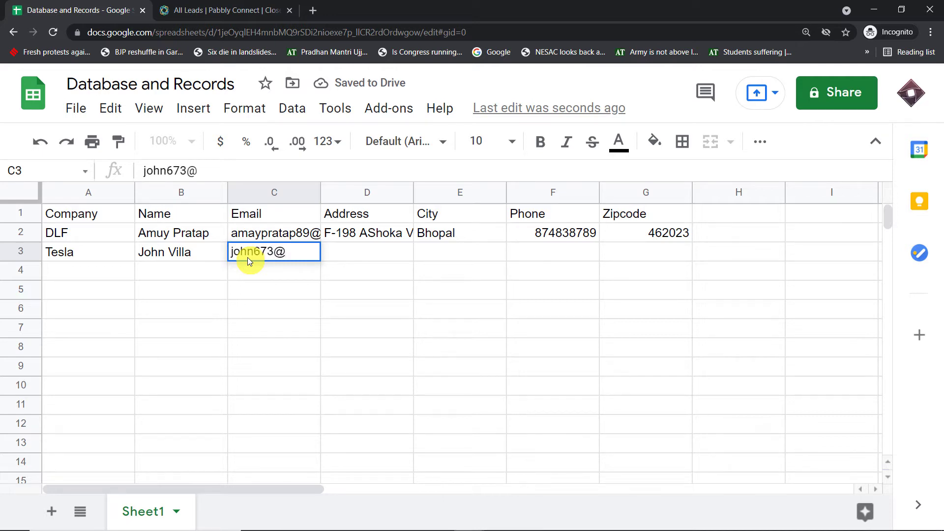
pyautogui.write('gmail.com')
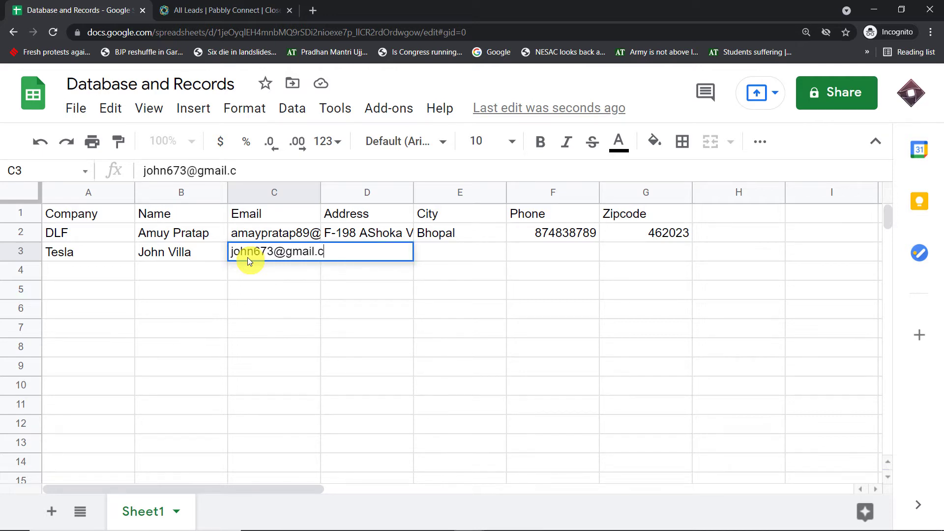
pyautogui.click(270, 291)
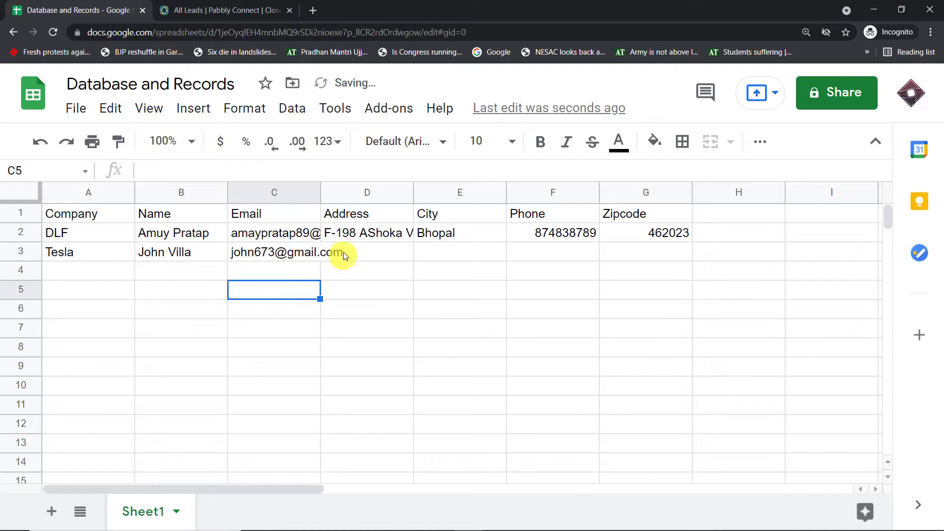
pyautogui.click(346, 251)
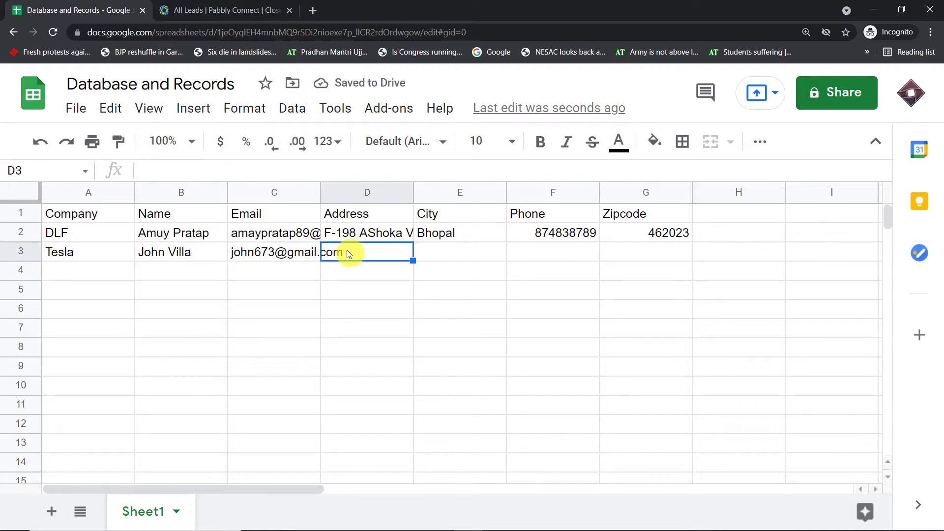
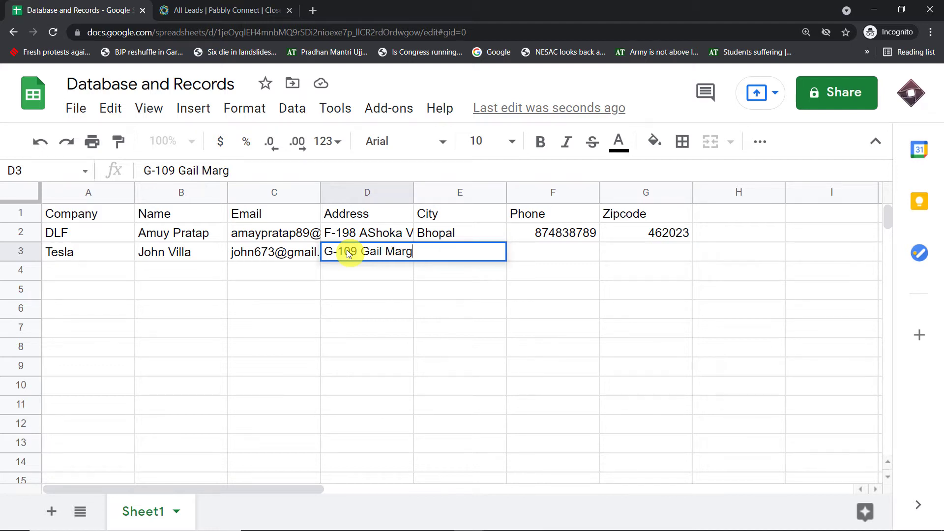
pyautogui.click(350, 304)
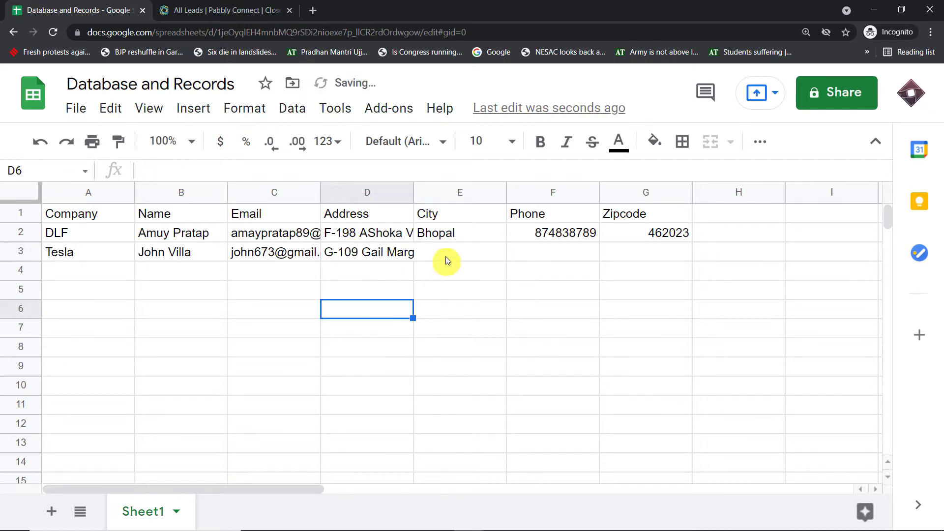
# Enter New York as the city in E3, then the phone number in F3 and zip code in G3.
pyautogui.click(447, 256)
pyautogui.write('Ney')
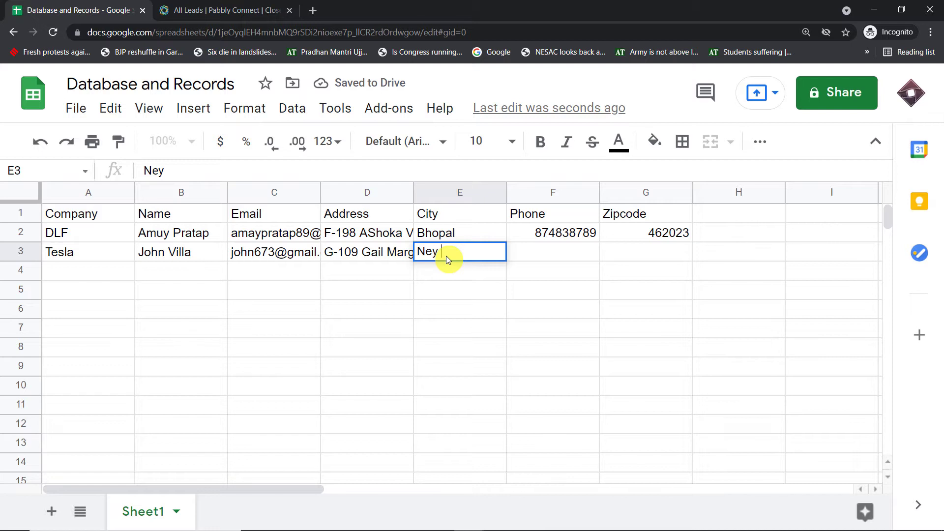
pyautogui.press('BackSpace')
pyautogui.write('W')
pyautogui.press('BackSpace')
pyautogui.write('w Yo')
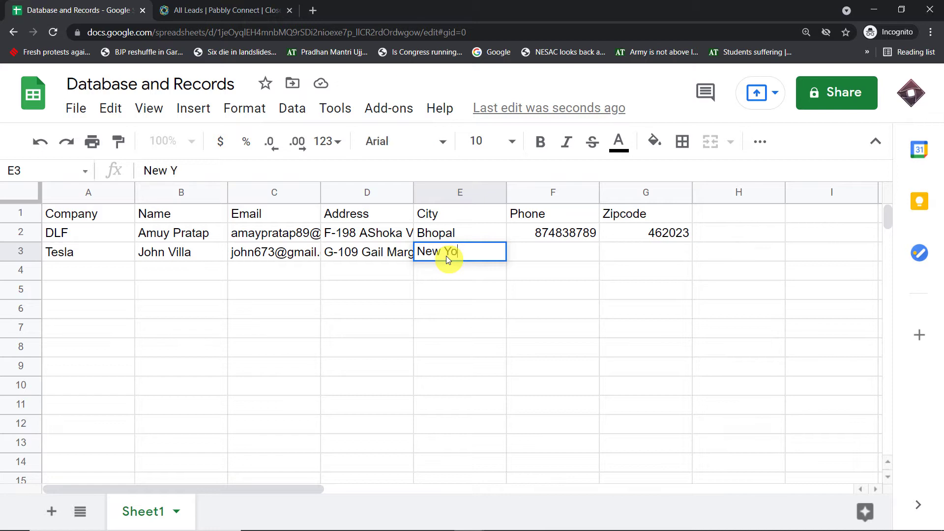
pyautogui.write('rk')
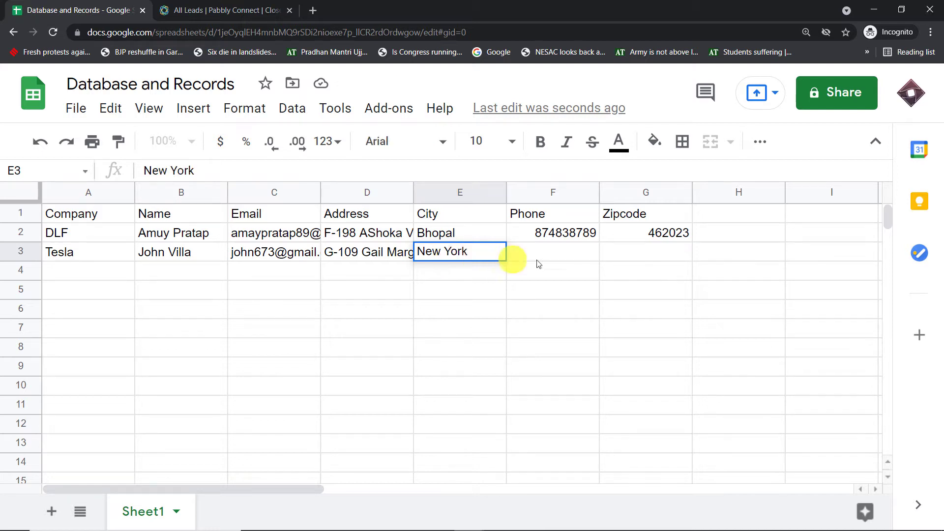
pyautogui.click(550, 262)
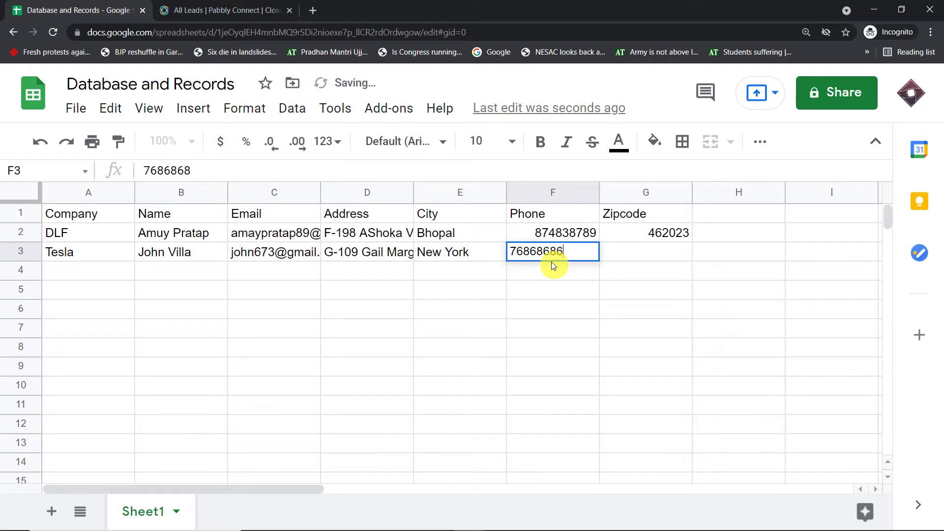
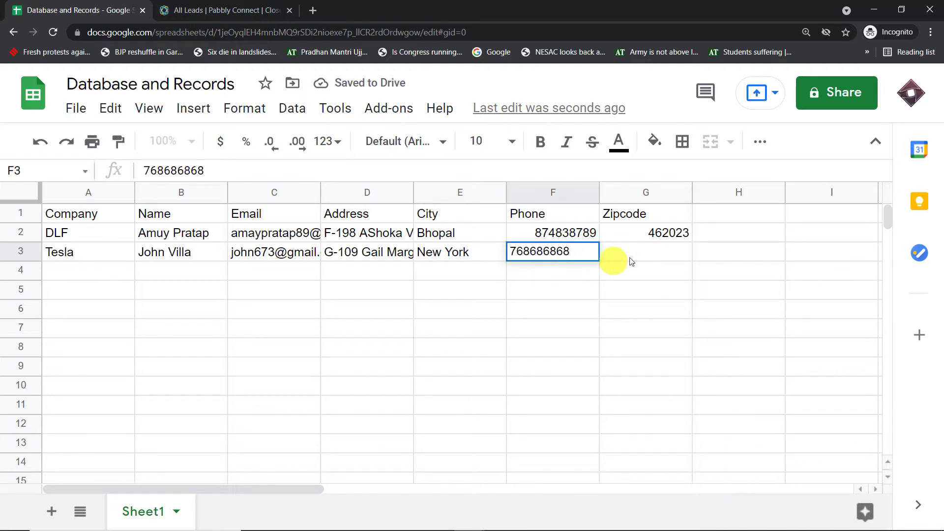
pyautogui.click(645, 261)
pyautogui.write('4')
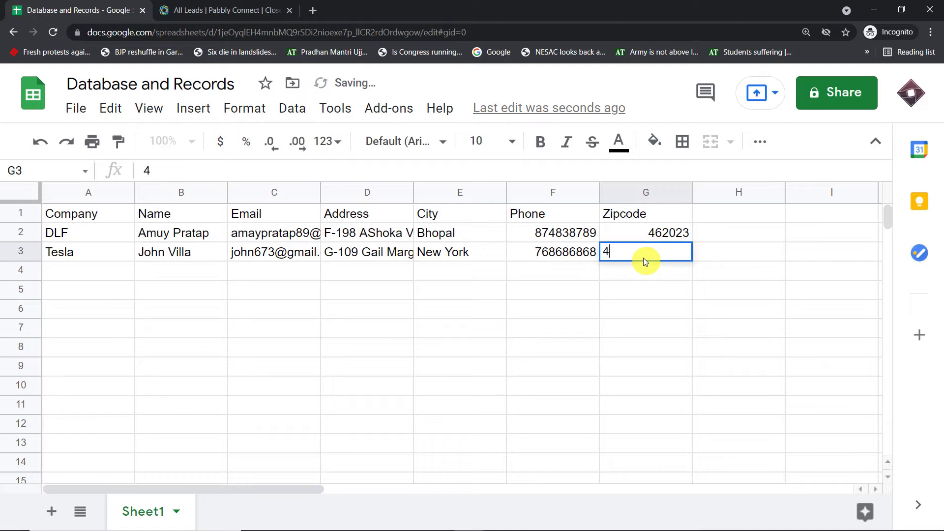
pyautogui.write('62024')
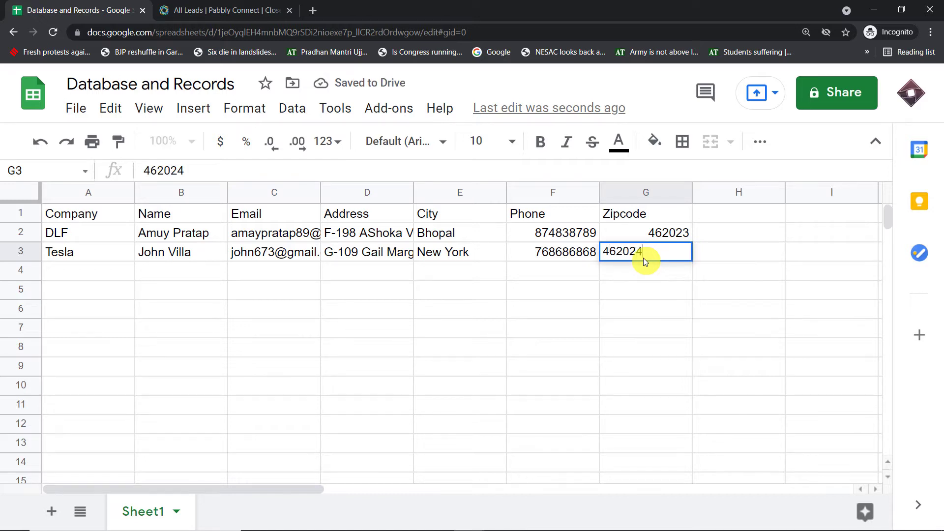
pyautogui.click(291, 322)
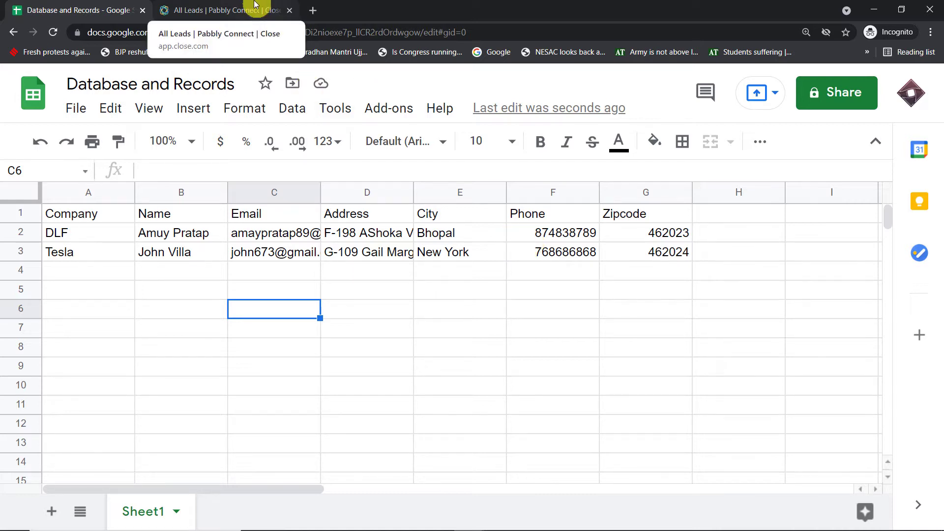
# Refresh Close's All Leads list and open the new Tesla lead located in New York.
pyautogui.click(254, 7)
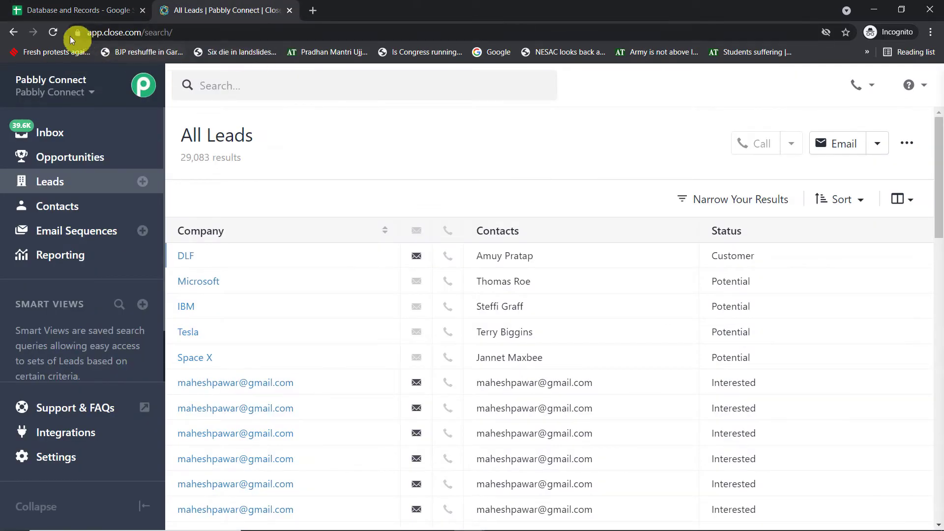
pyautogui.click(54, 33)
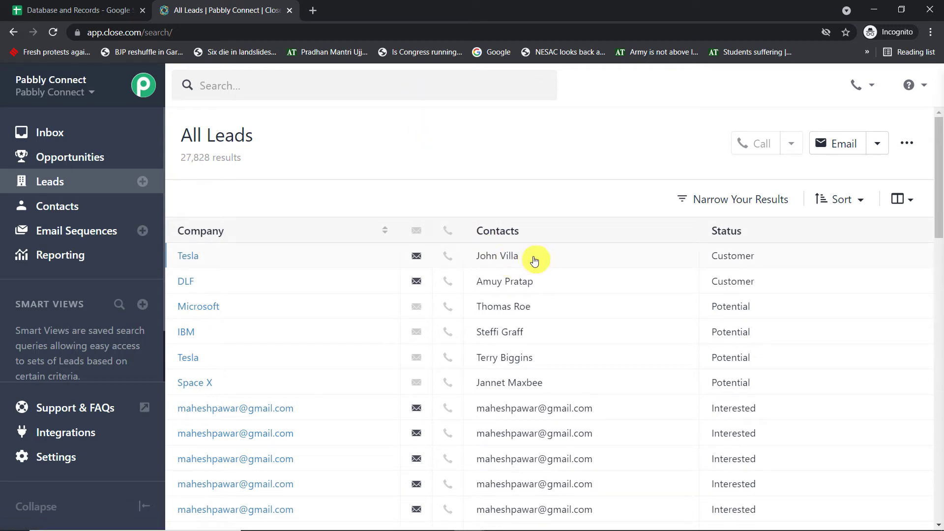
pyautogui.click(194, 260)
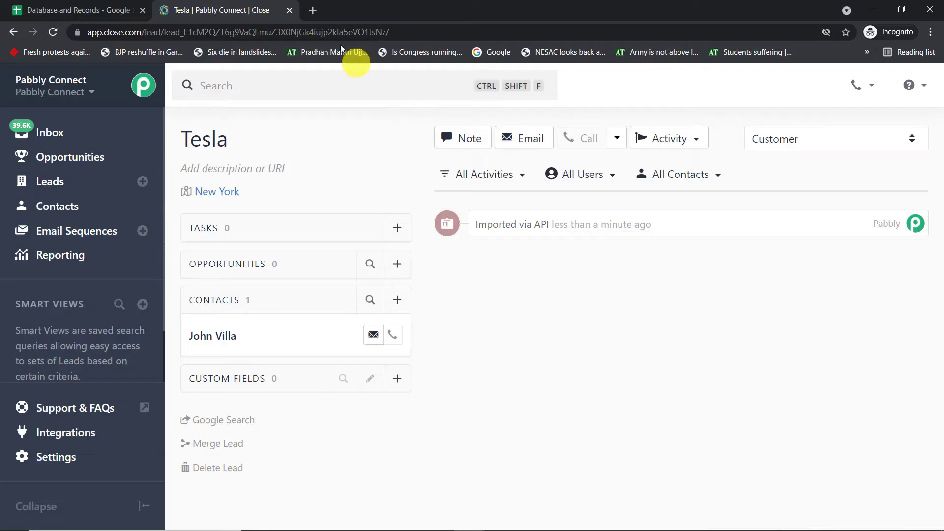
# Go to pabbly.com in a new tab and launch Pabbly Connect from its Access Now card.
pyautogui.click(313, 11)
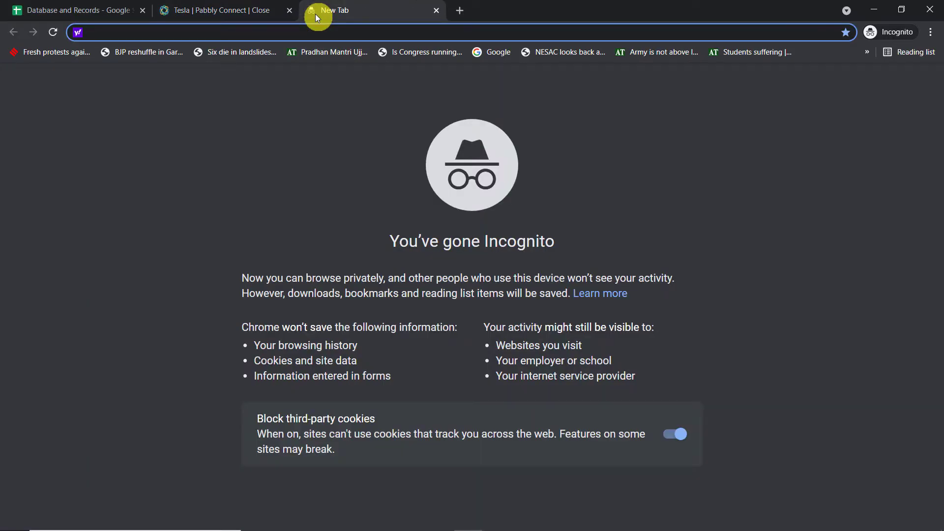
pyautogui.write('p')
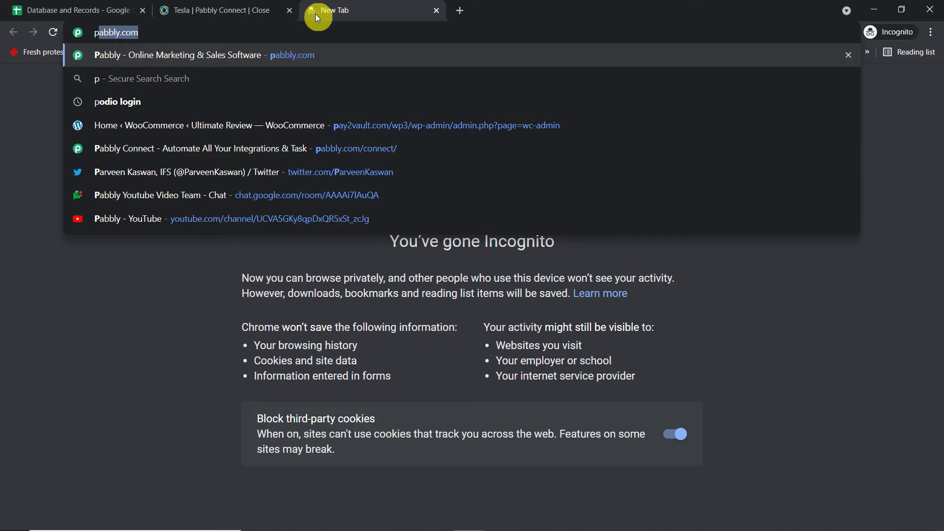
pyautogui.press('Return')
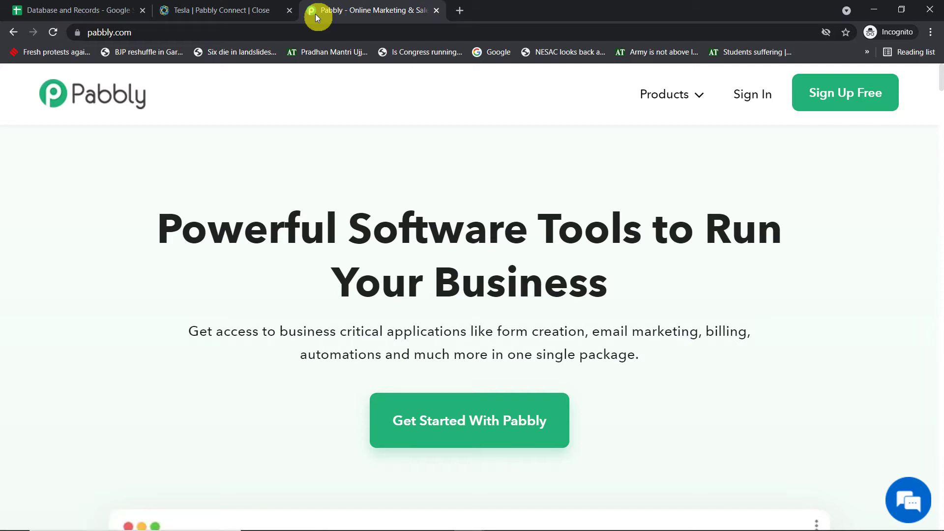
pyautogui.click(836, 94)
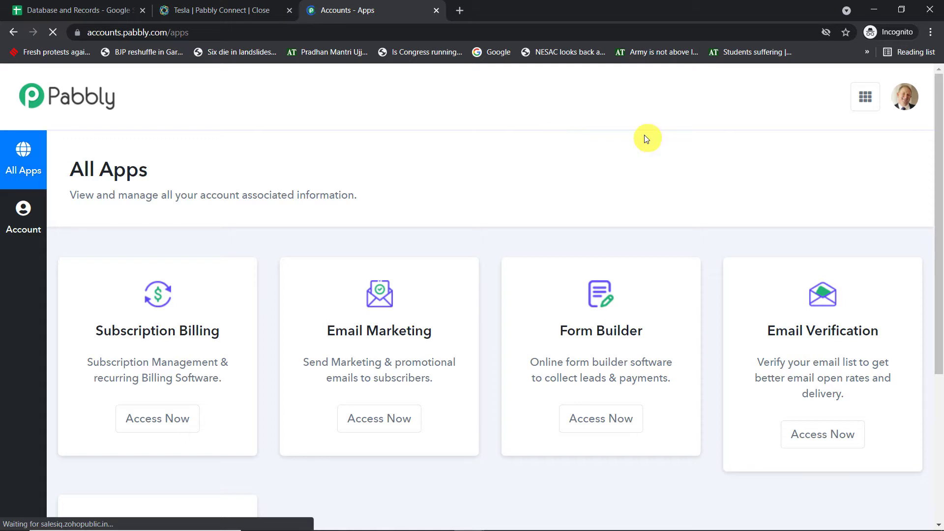
pyautogui.scroll(-5, 639, 168)
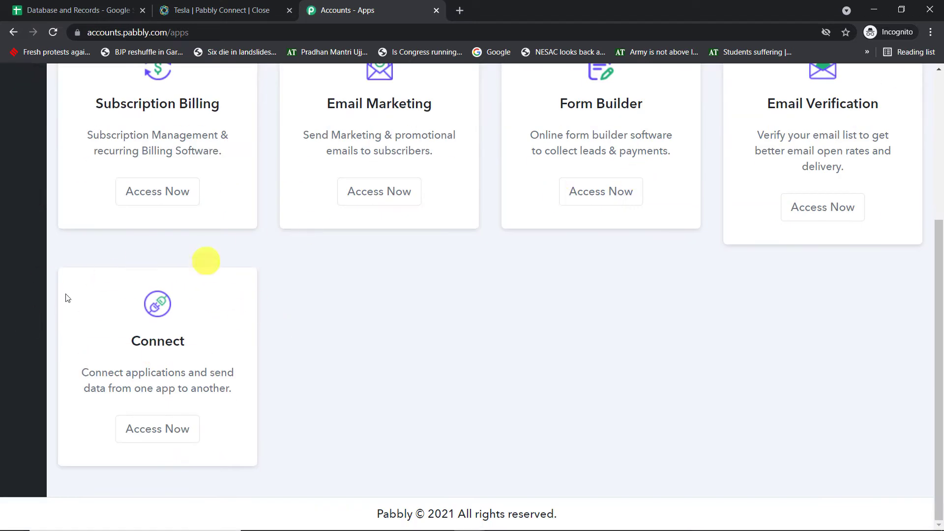
pyautogui.click(139, 423)
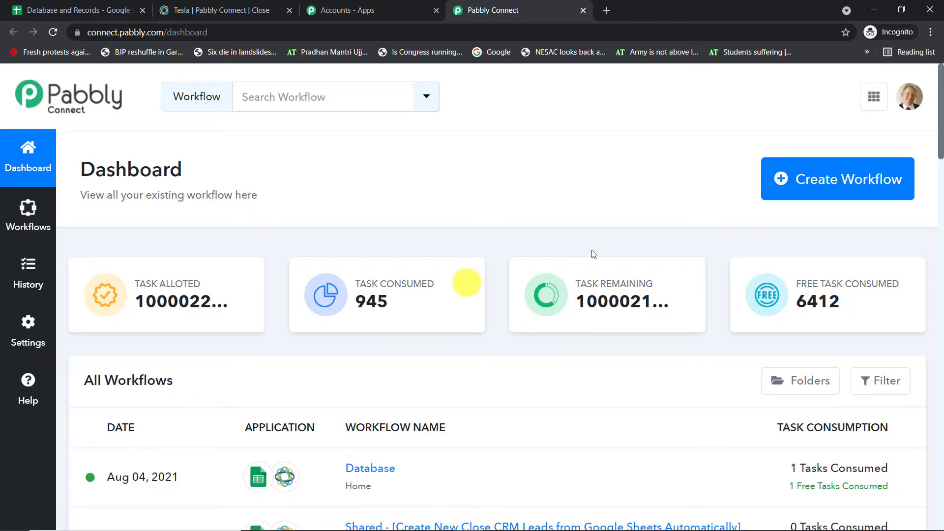
# Create a new workflow named 'Google Sheets to Close CRM'.
pyautogui.click(839, 180)
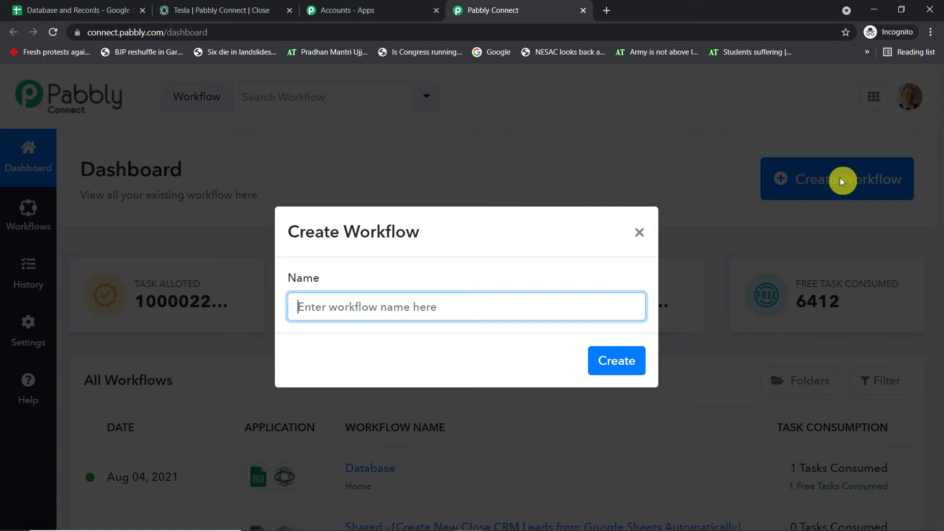
pyautogui.write('Google S')
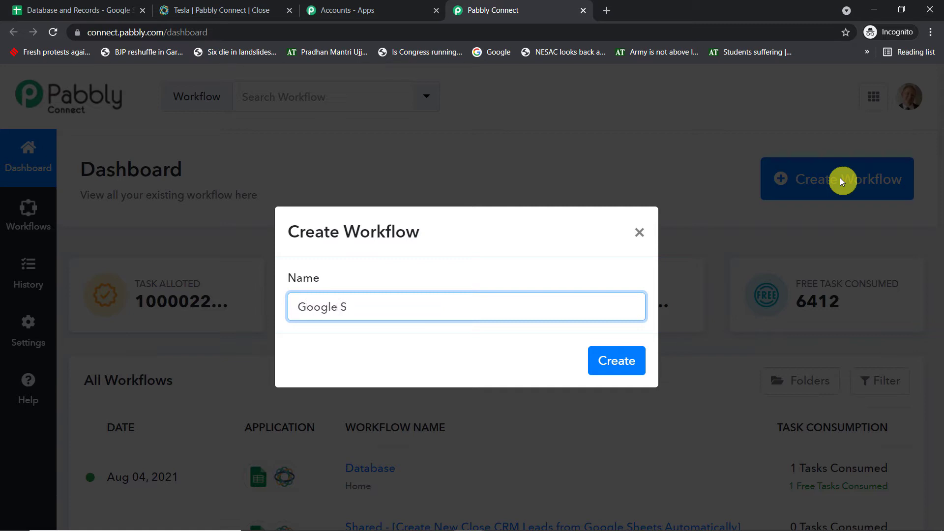
pyautogui.write('heets to Close CRM')
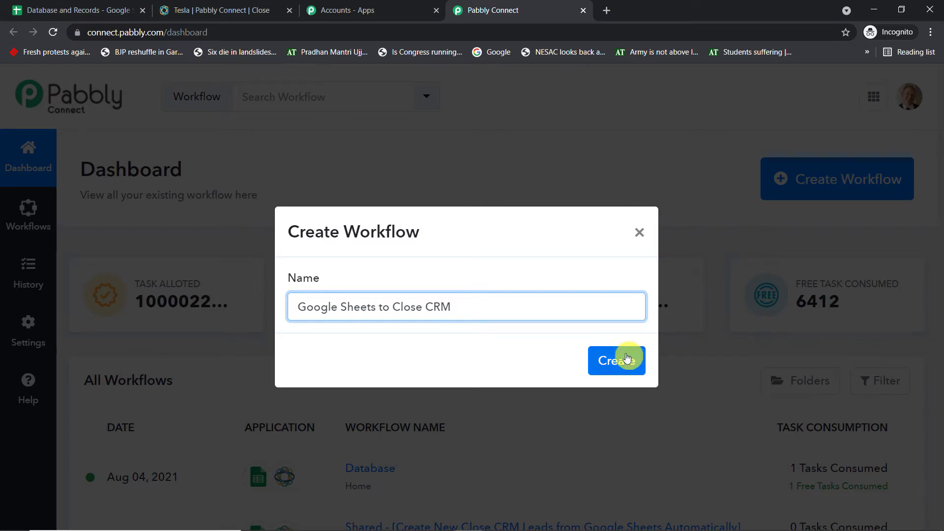
pyautogui.click(624, 358)
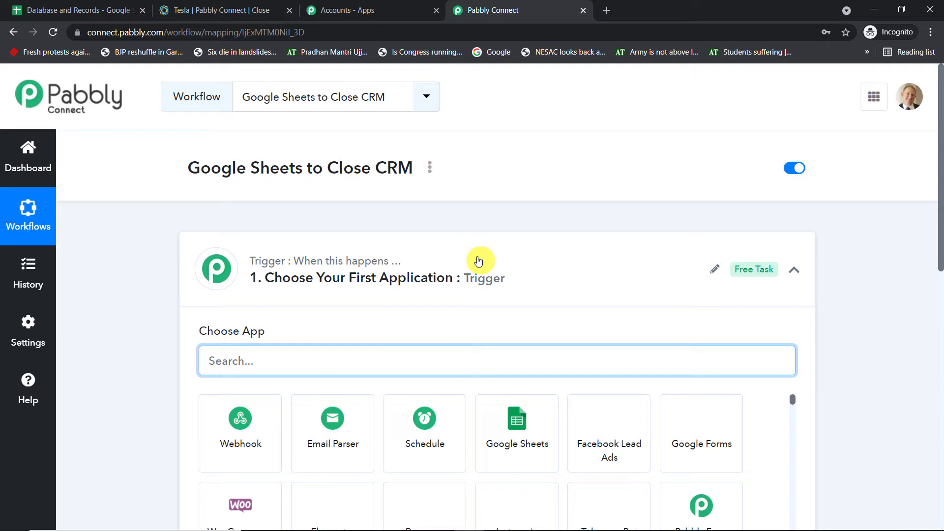
pyautogui.click(478, 261)
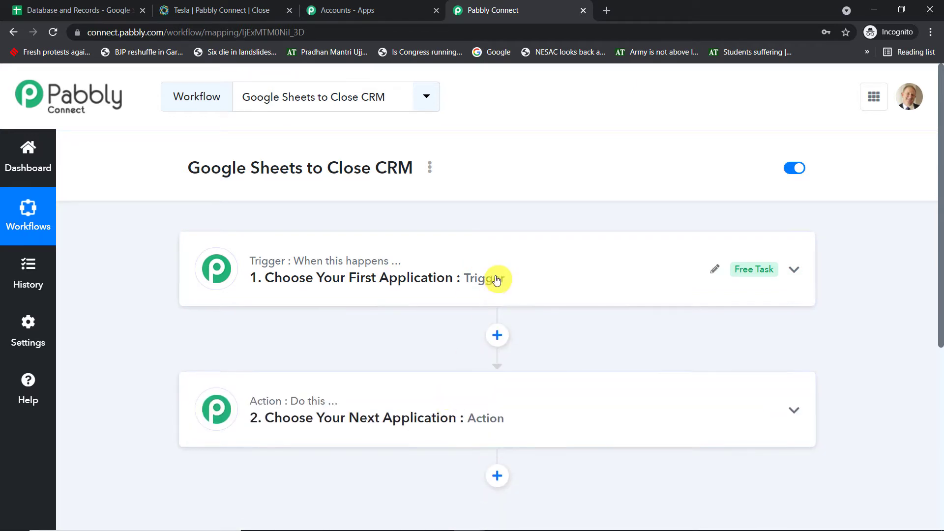
# Set the trigger to Google Sheets with the New Spreadsheet Row event to reveal its webhook URL.
pyautogui.click(497, 279)
pyautogui.scroll(-1, 395, 332)
pyautogui.click(364, 302)
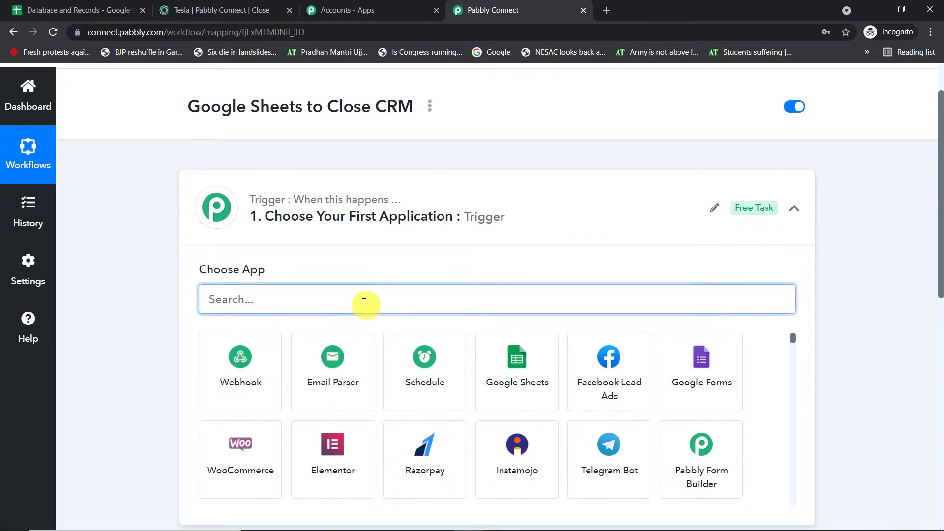
pyautogui.write('G')
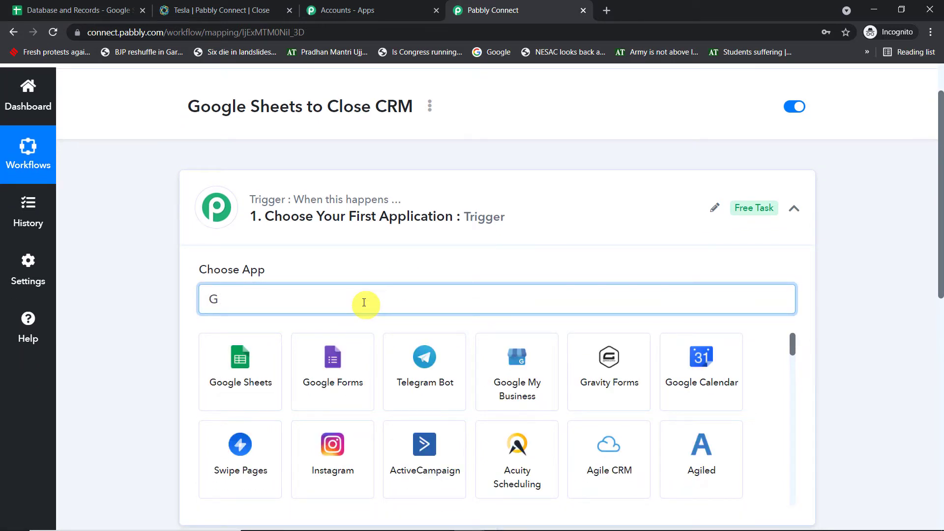
pyautogui.click(248, 367)
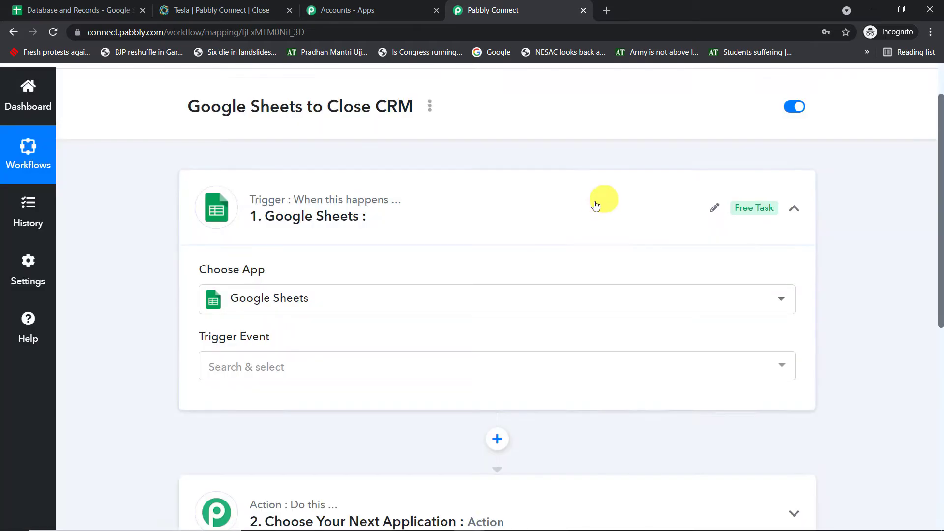
pyautogui.click(284, 301)
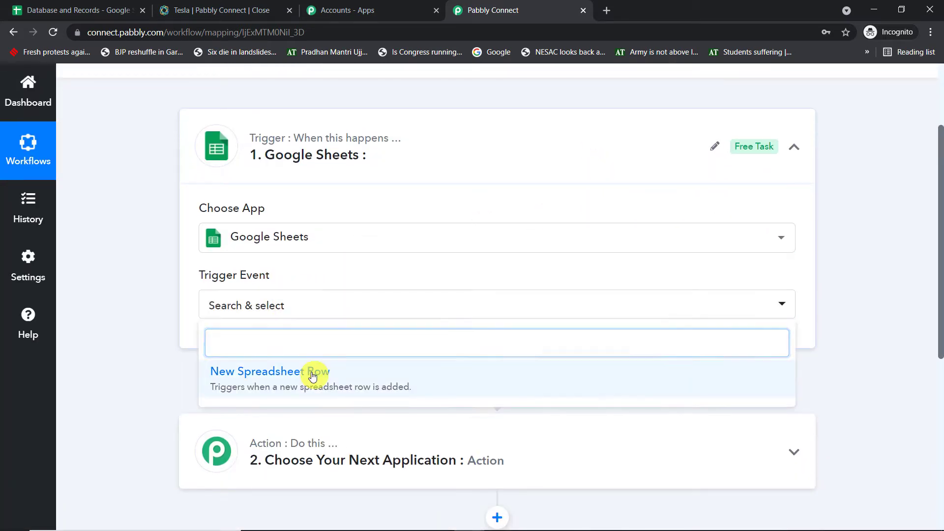
pyautogui.click(312, 373)
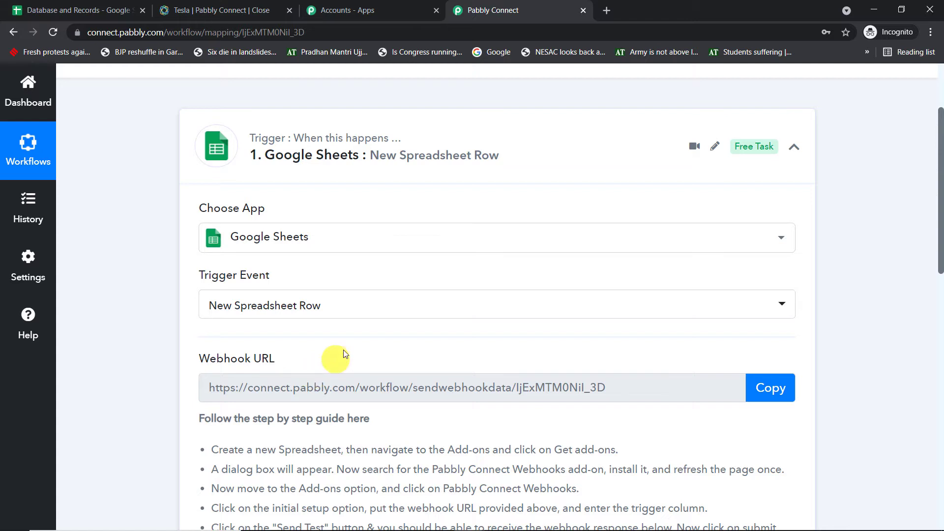
pyautogui.scroll(-4, 537, 249)
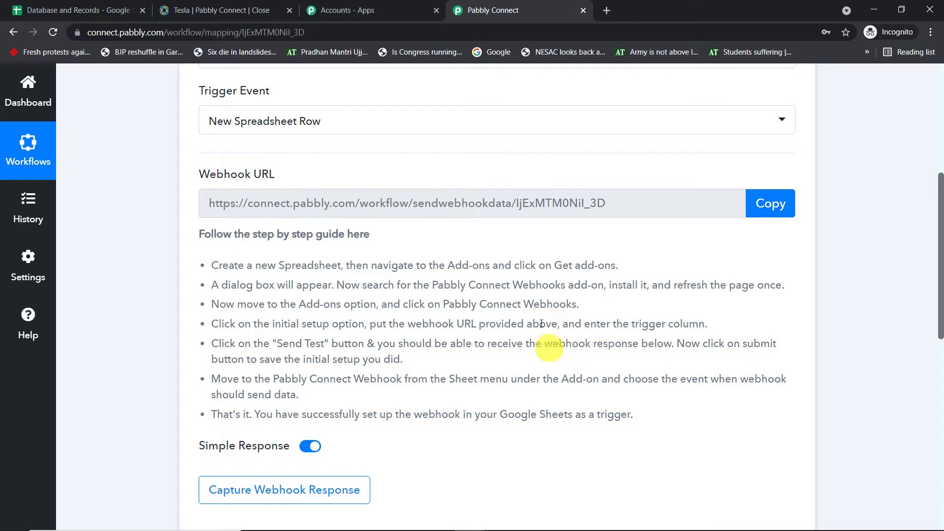
pyautogui.click(607, 9)
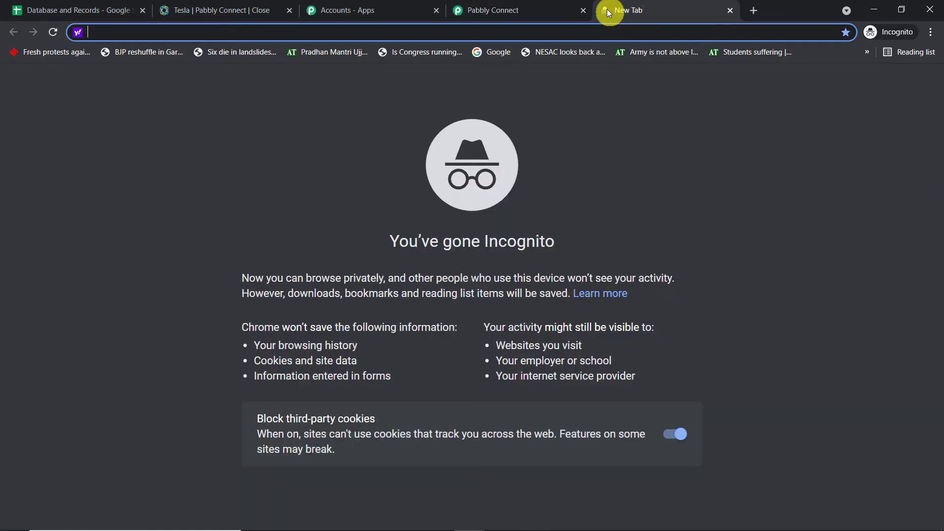
# Open Google Sheets and create a new blank spreadsheet.
pyautogui.write('google.com')
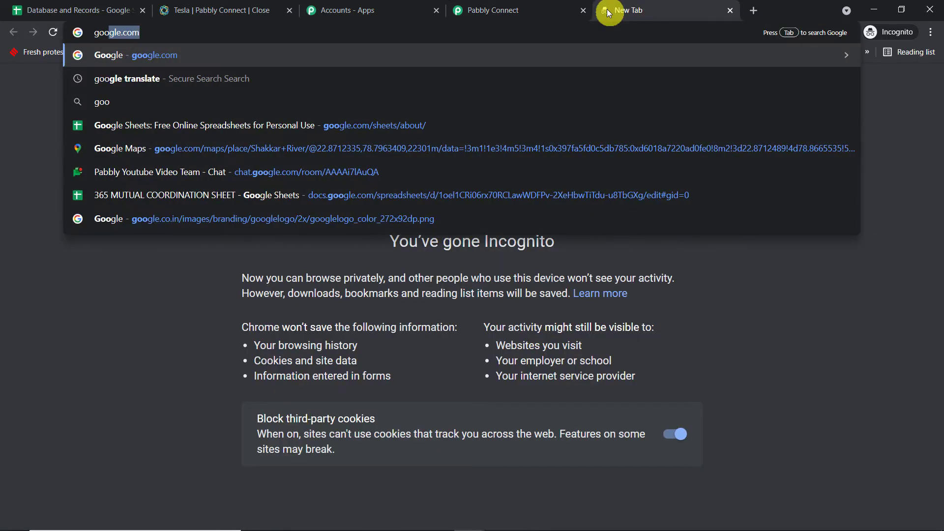
pyautogui.click(390, 120)
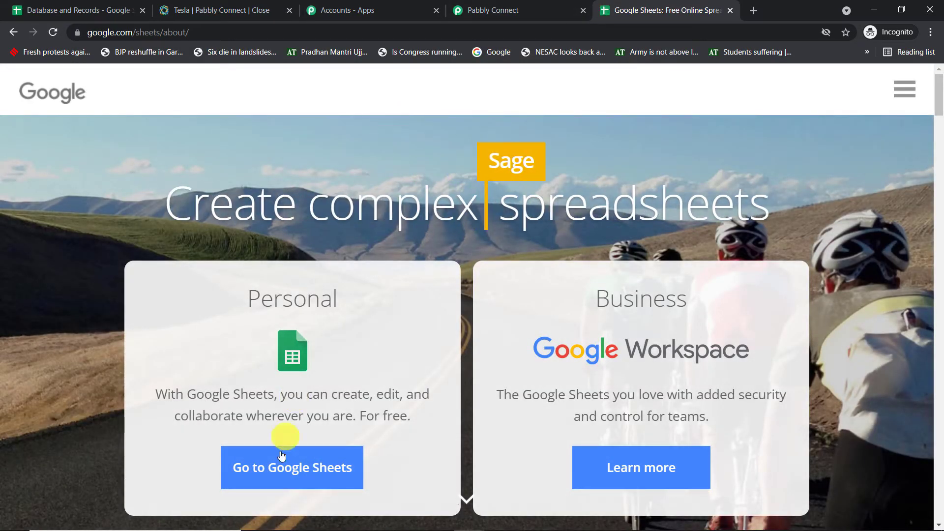
pyautogui.click(281, 481)
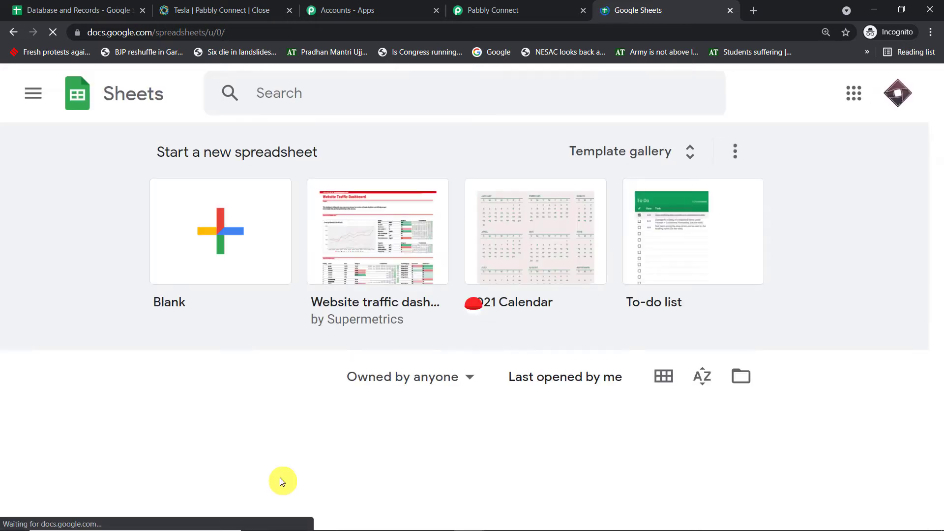
pyautogui.click(200, 236)
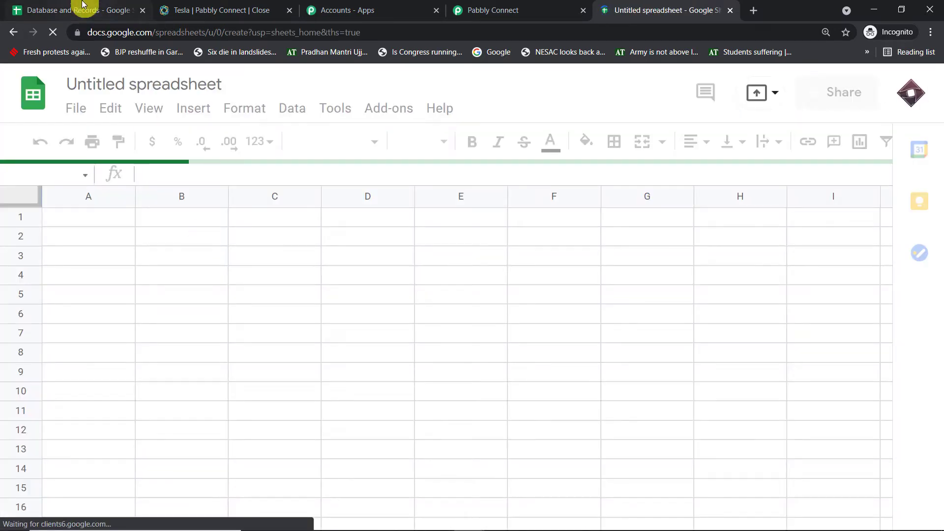
# Copy the A1:G1 headers from Database and Records into row 1 of the new sheet.
pyautogui.click(78, 10)
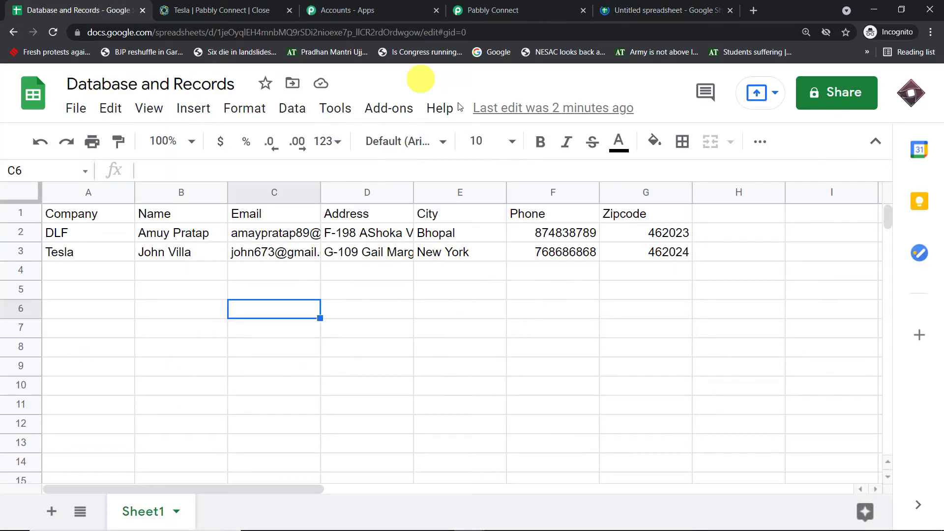
pyautogui.moveTo(641, 219); pyautogui.dragTo(86, 218)
pyautogui.rightClick(86, 218)
pyautogui.click(175, 173)
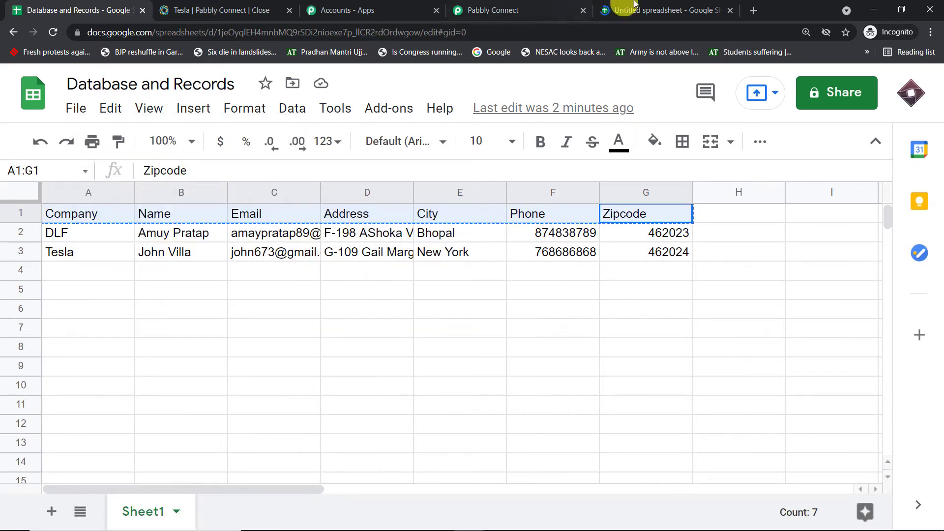
pyautogui.click(637, 10)
pyautogui.moveTo(63, 218); pyautogui.dragTo(655, 217)
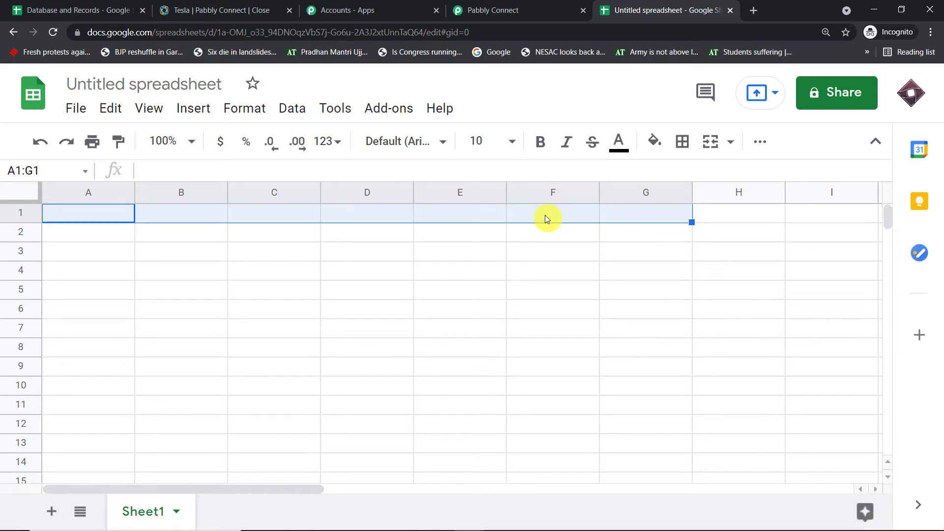
pyautogui.hotkey('ctrl', 'v')
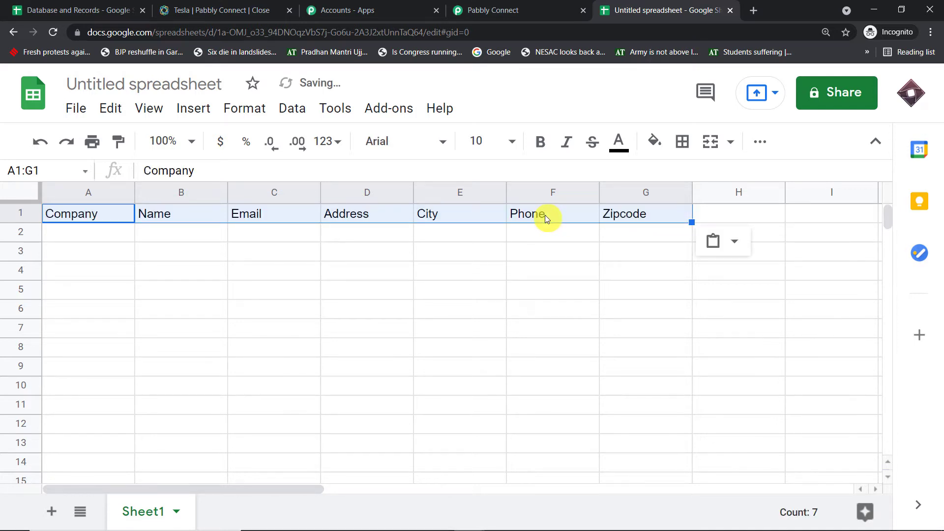
# Replace the Untitled spreadsheet title with Close CRM leads.
pyautogui.click(175, 85)
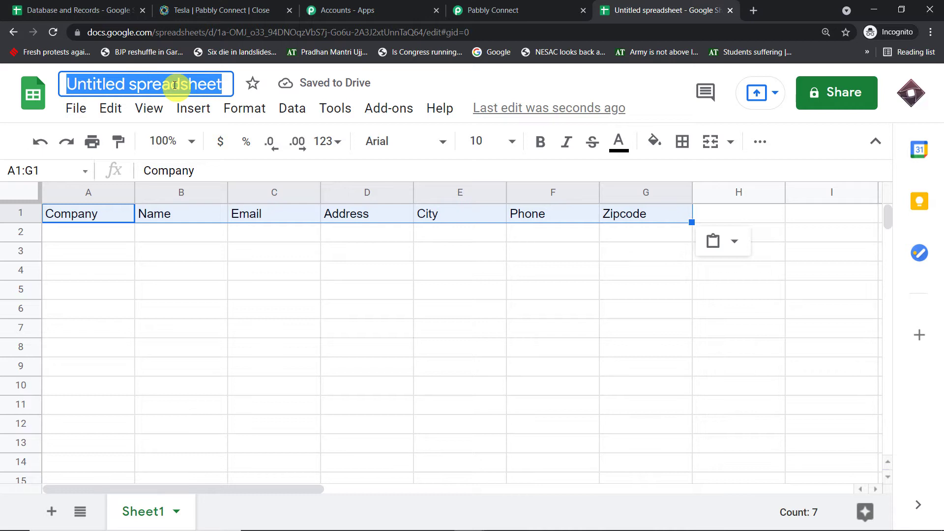
pyautogui.press('BackSpace')
pyautogui.write('C')
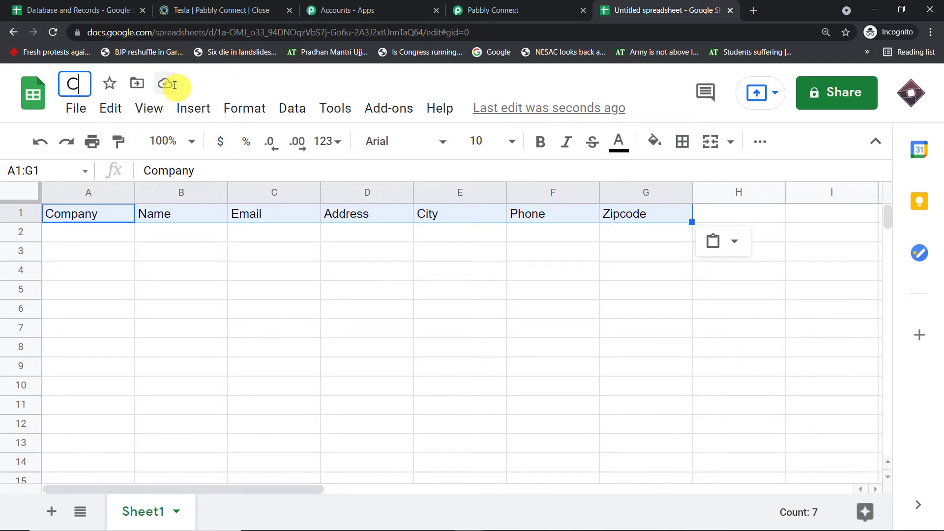
pyautogui.write('lose CR')
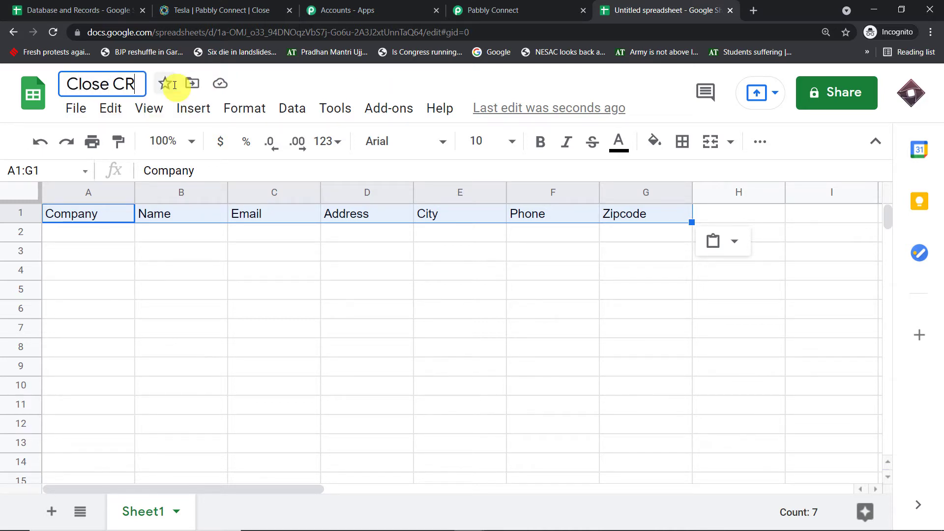
pyautogui.write('M I')
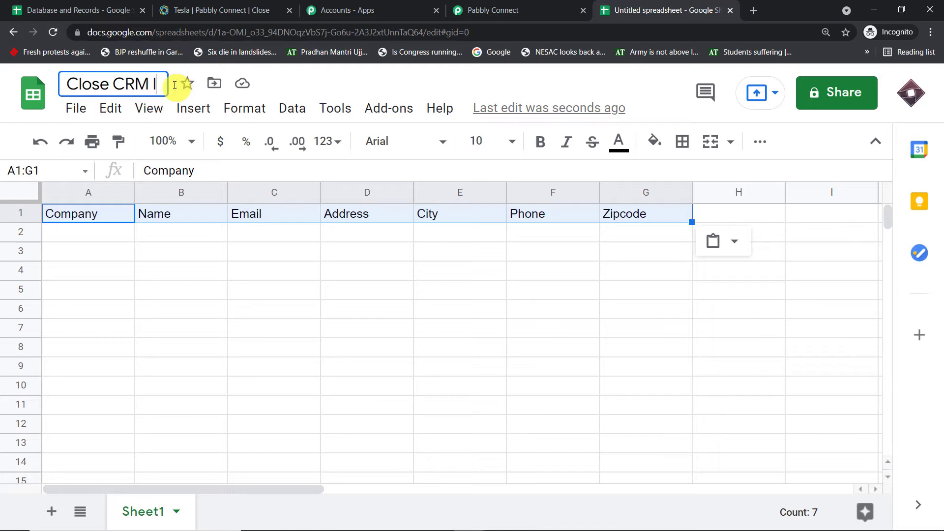
pyautogui.write('eads')
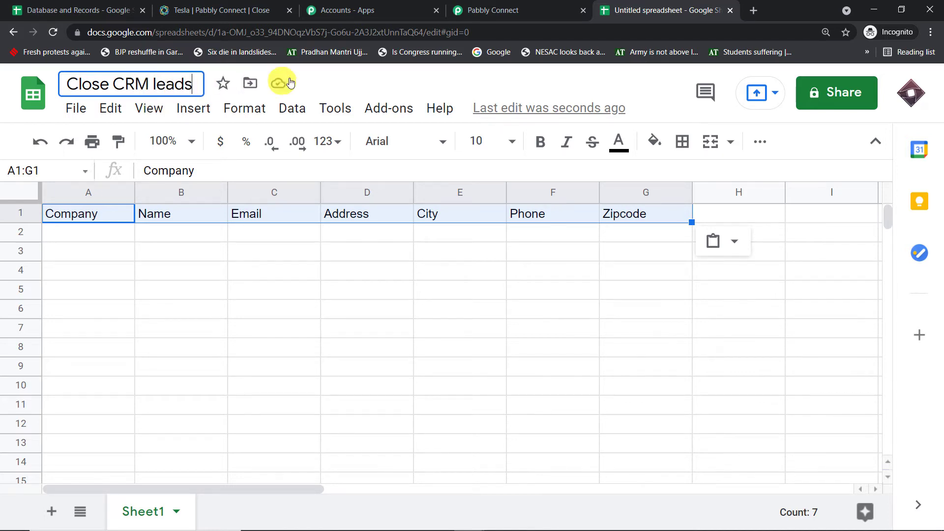
# Confirm the 'Close CRM leads' title and check each header from Company in A1 to Zipcode in G1.
pyautogui.click(337, 85)
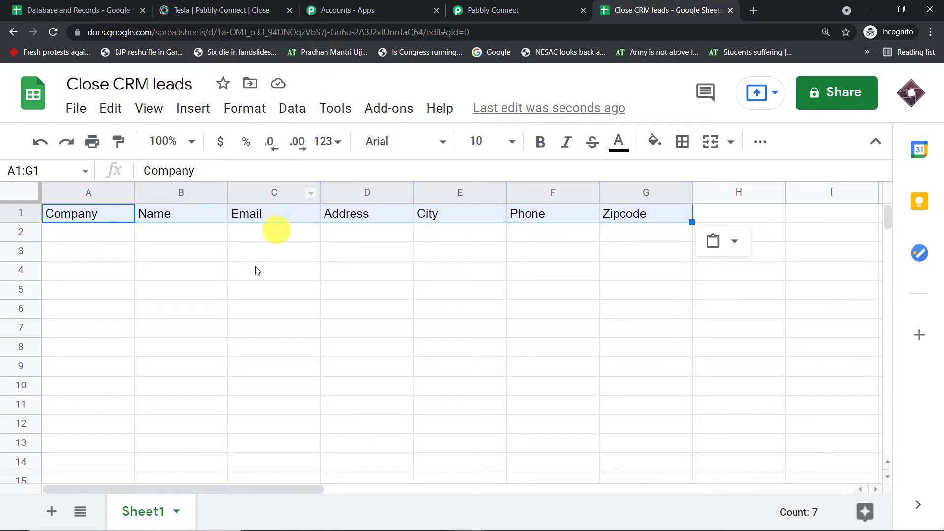
pyautogui.click(232, 309)
pyautogui.click(60, 217)
pyautogui.click(143, 217)
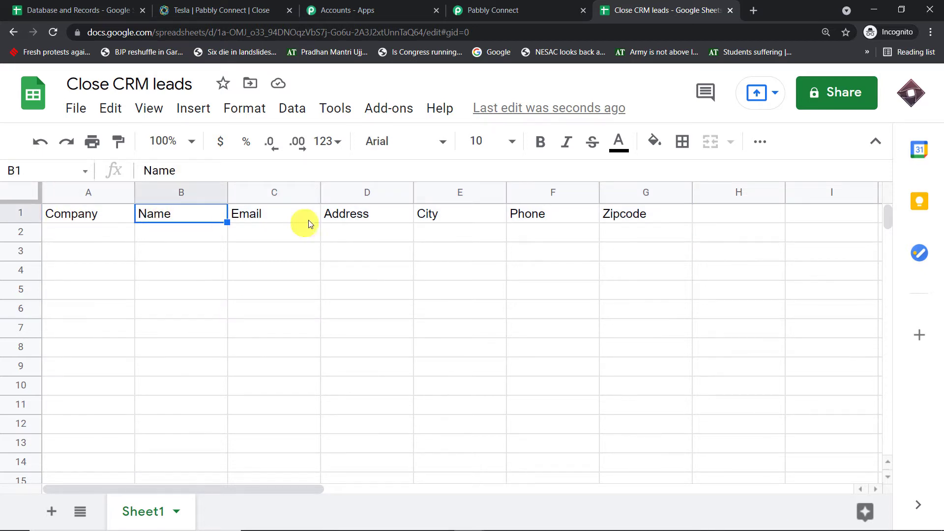
pyautogui.click(314, 217)
pyautogui.click(384, 218)
pyautogui.click(476, 220)
pyautogui.click(535, 217)
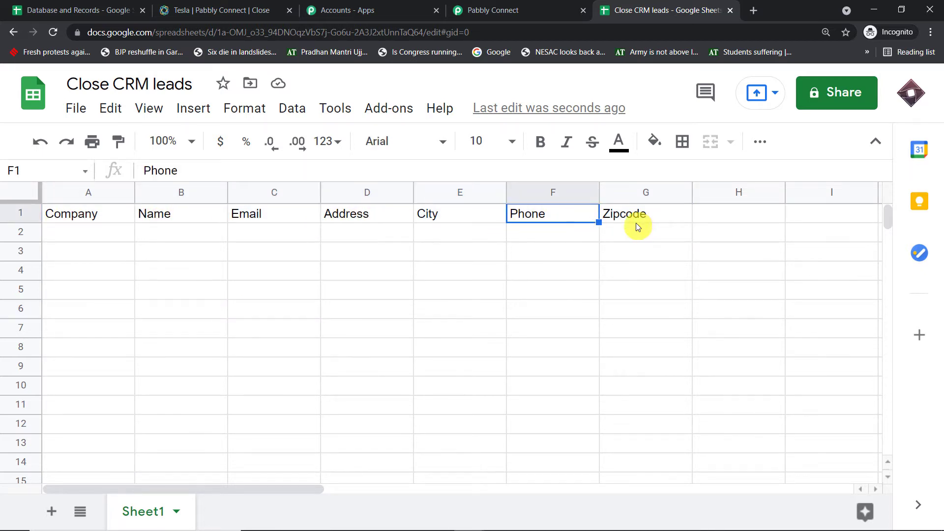
pyautogui.click(636, 224)
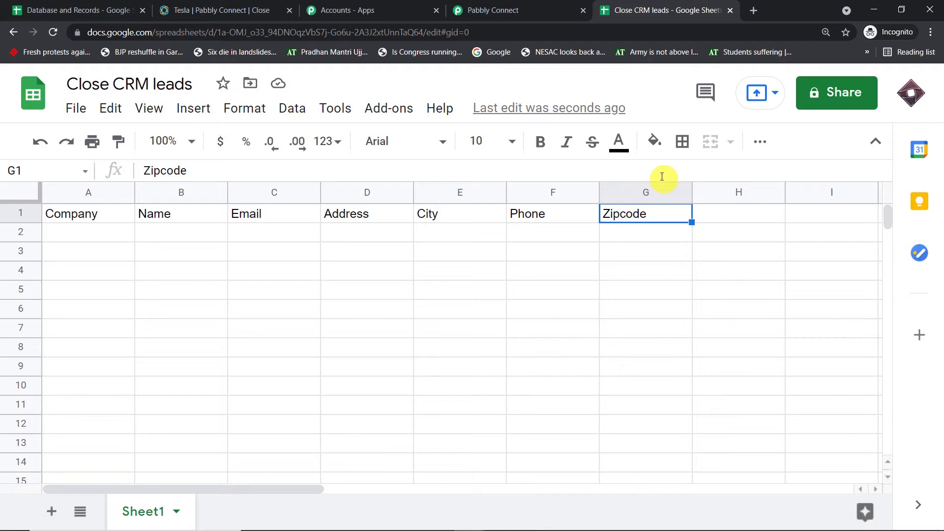
pyautogui.click(609, 297)
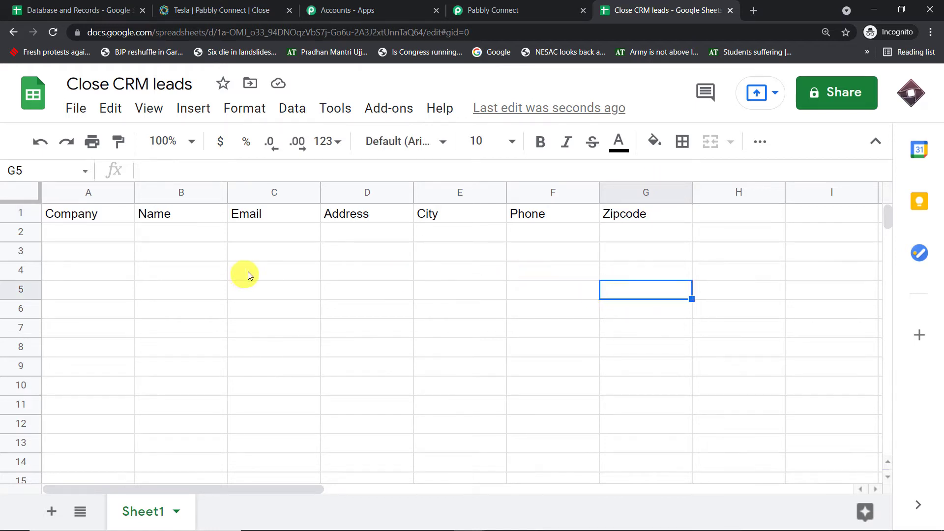
pyautogui.click(506, 12)
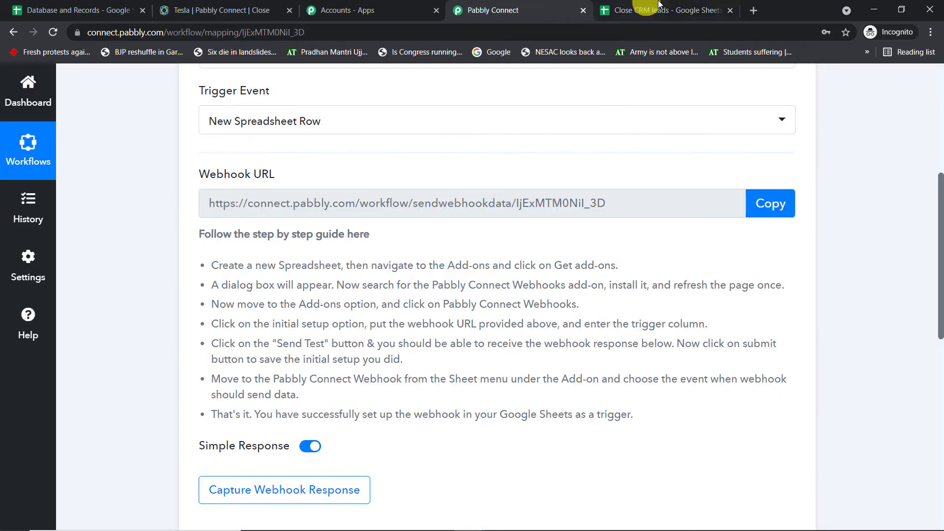
pyautogui.click(639, 10)
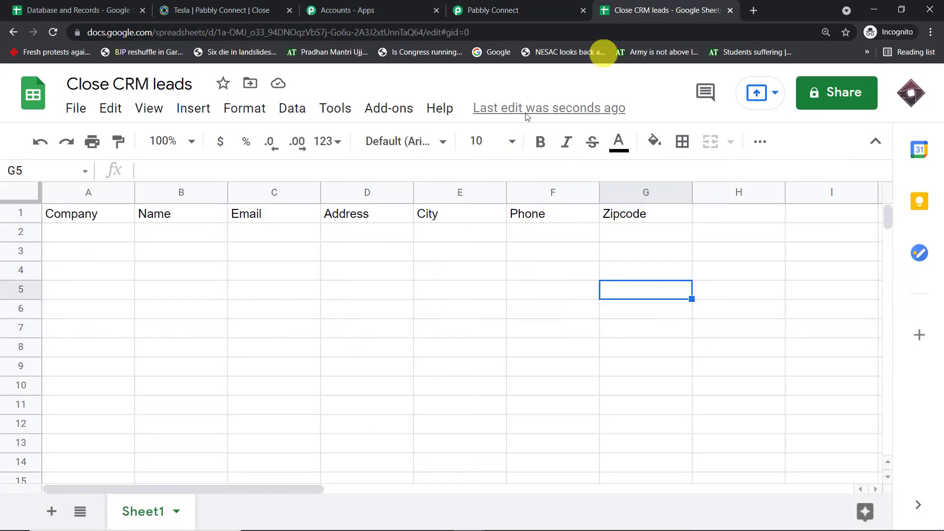
# Search the Sheets add-on store for 'pabb' and look up Pabbly Connect Webhooks.
pyautogui.click(386, 111)
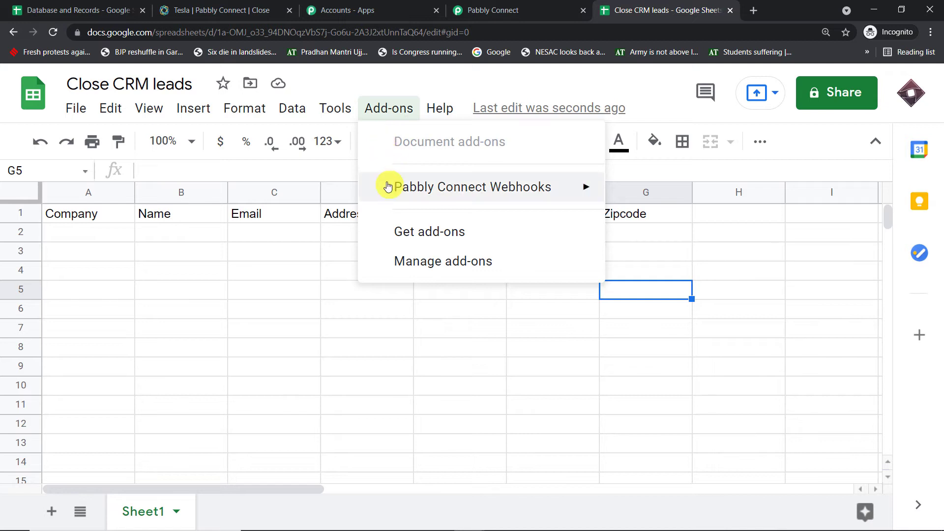
pyautogui.moveTo(389, 187)
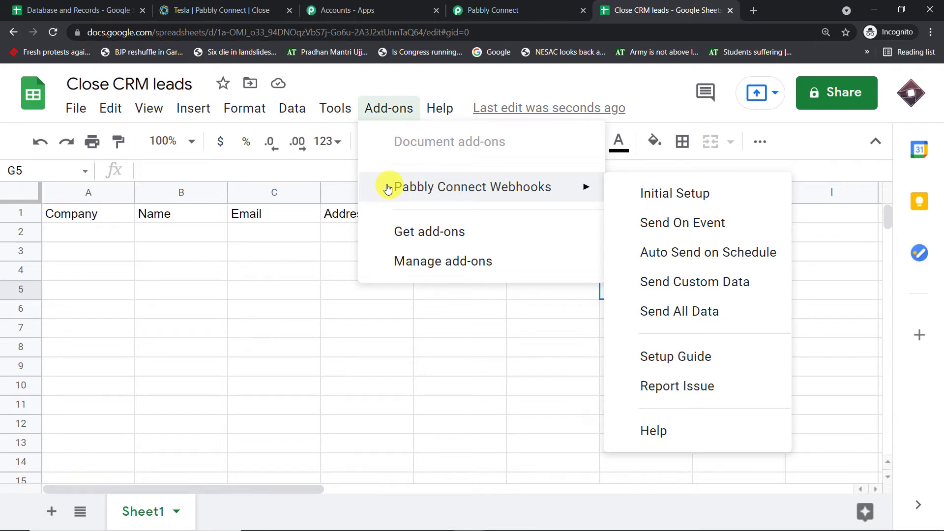
pyautogui.click(394, 232)
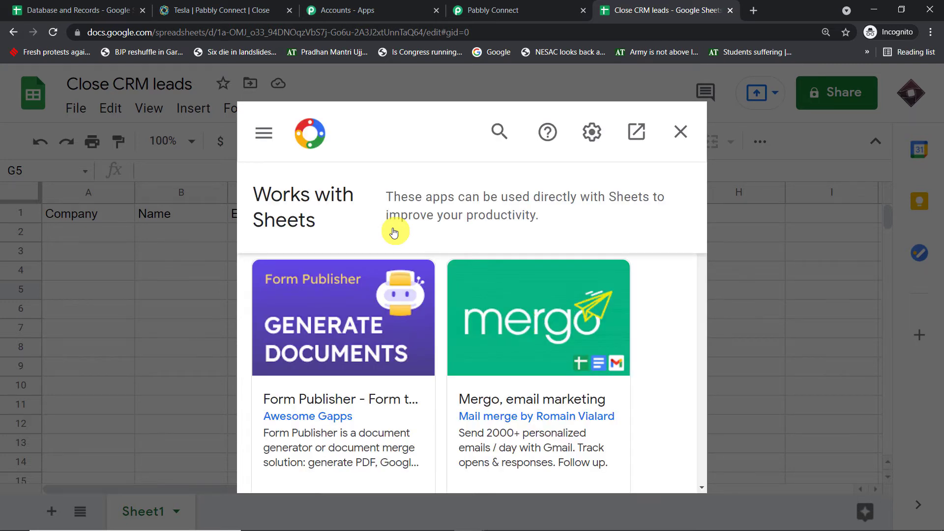
pyautogui.click(501, 130)
pyautogui.write('p')
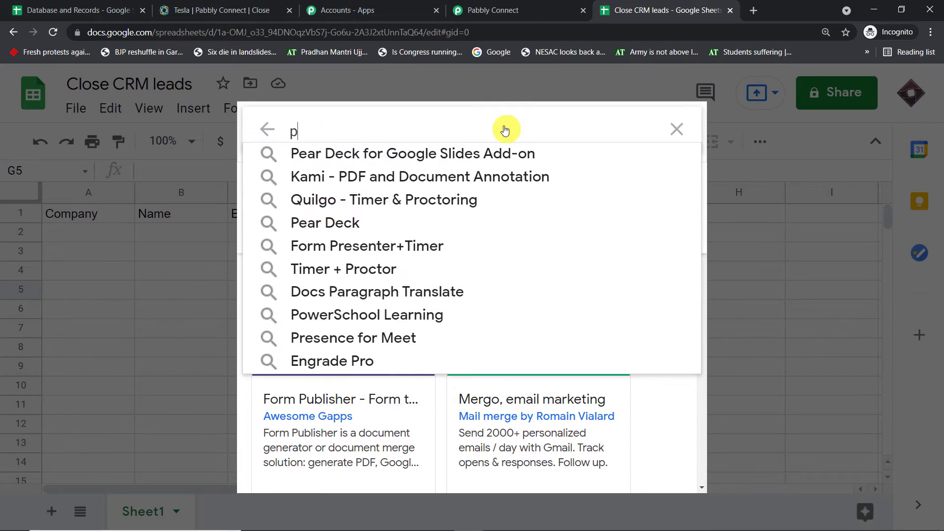
pyautogui.write('abb')
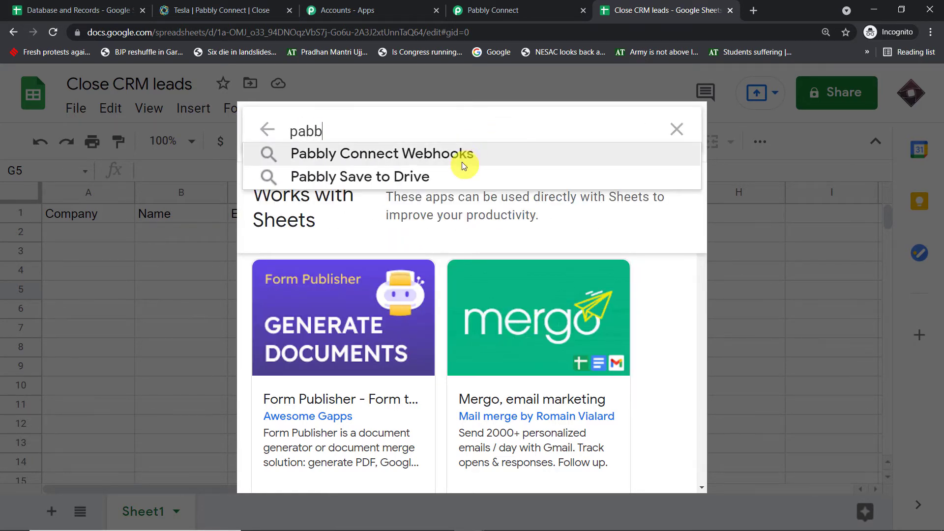
pyautogui.click(462, 155)
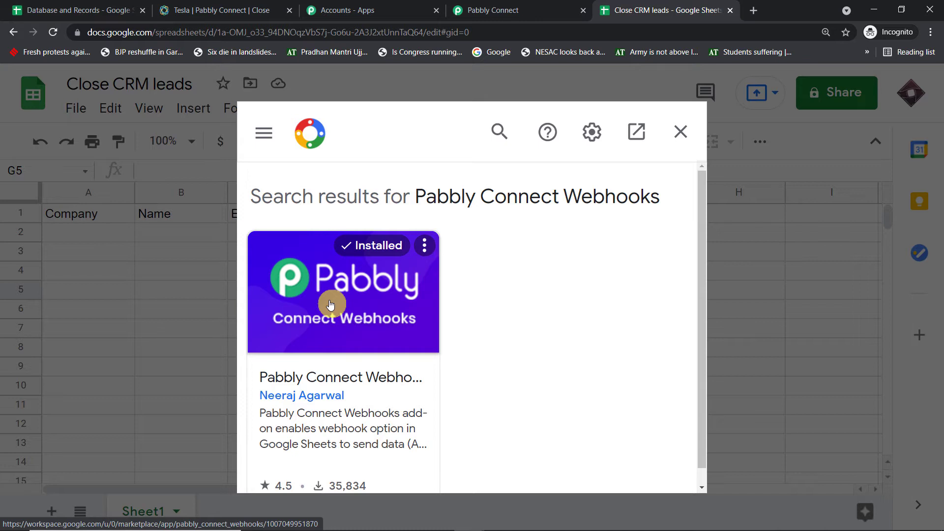
# Open the Pabbly Connect Webhooks Initial Setup and paste the workflow's webhook URL into it.
pyautogui.click(679, 137)
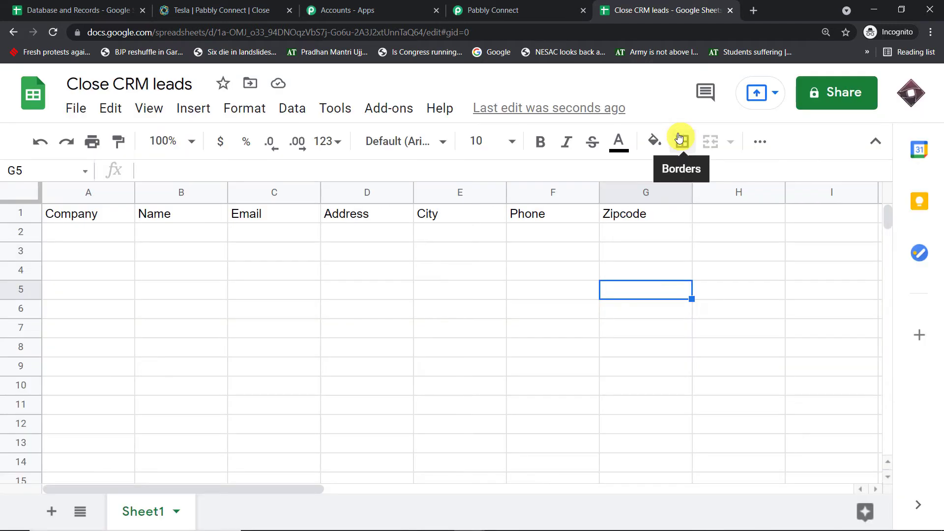
pyautogui.click(375, 108)
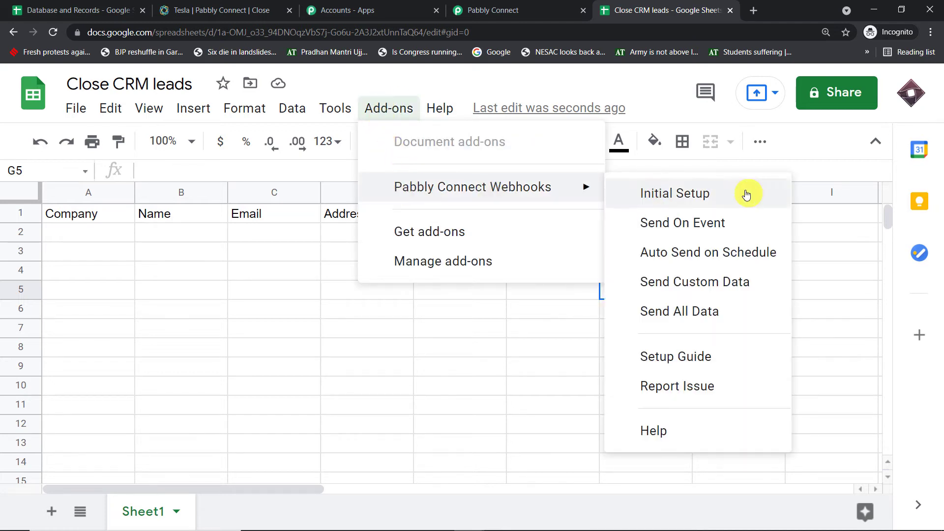
pyautogui.click(745, 192)
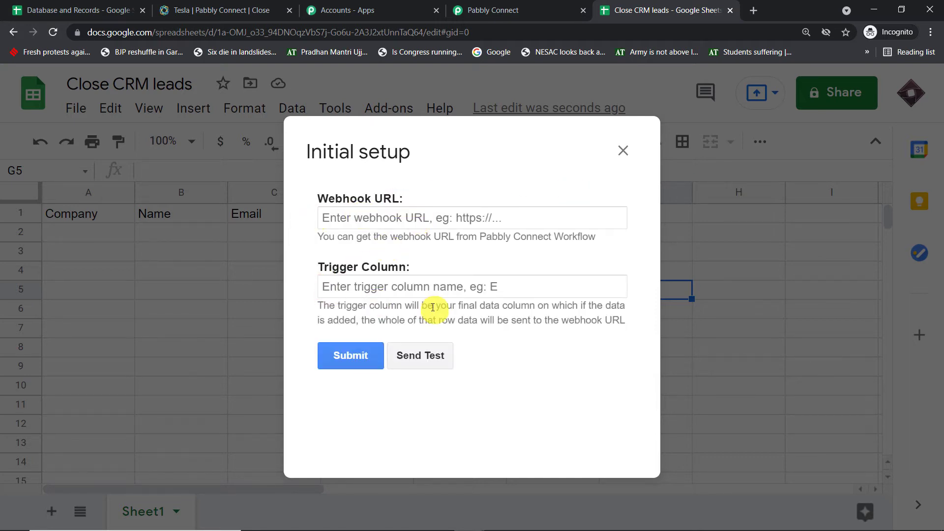
pyautogui.click(506, 9)
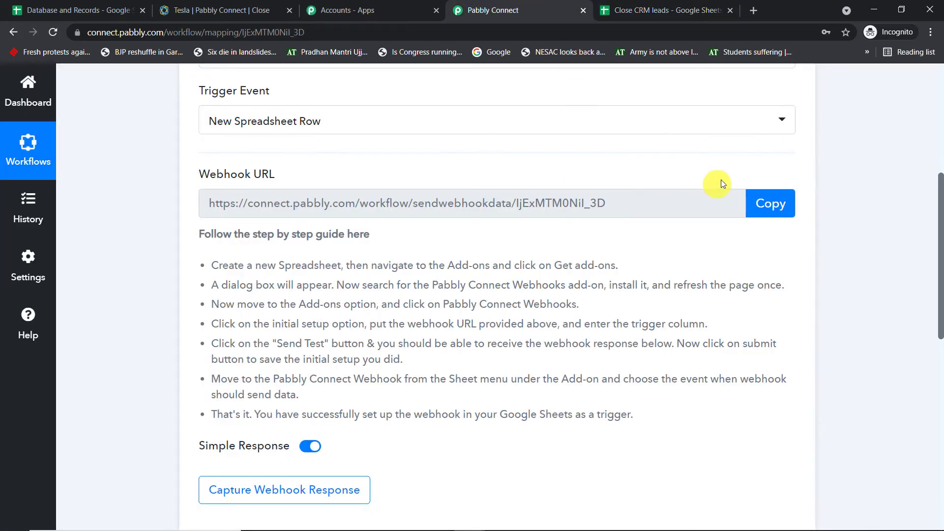
pyautogui.click(771, 212)
pyautogui.click(688, 9)
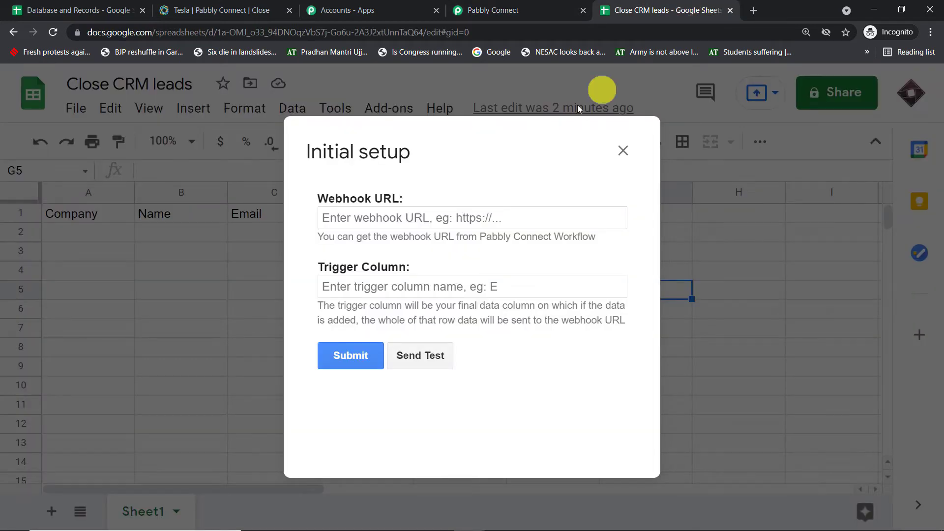
pyautogui.click(407, 216)
pyautogui.rightClick(417, 217)
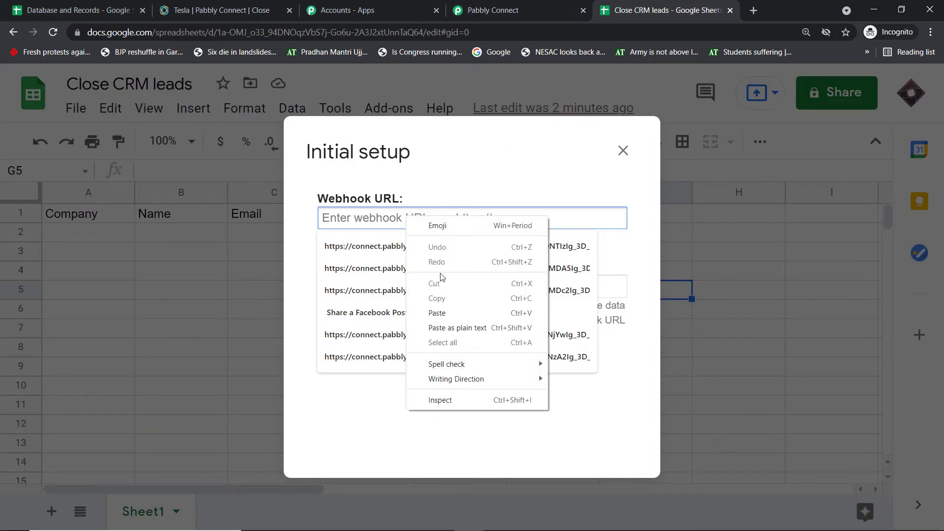
pyautogui.click(446, 312)
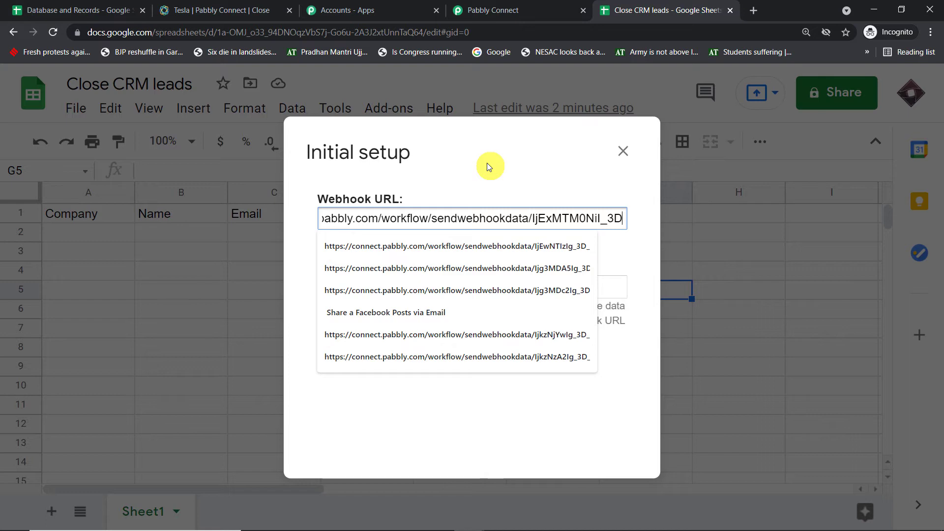
# Verify the pasted webhook URL against the one shown in Pabbly Connect.
pyautogui.click(634, 255)
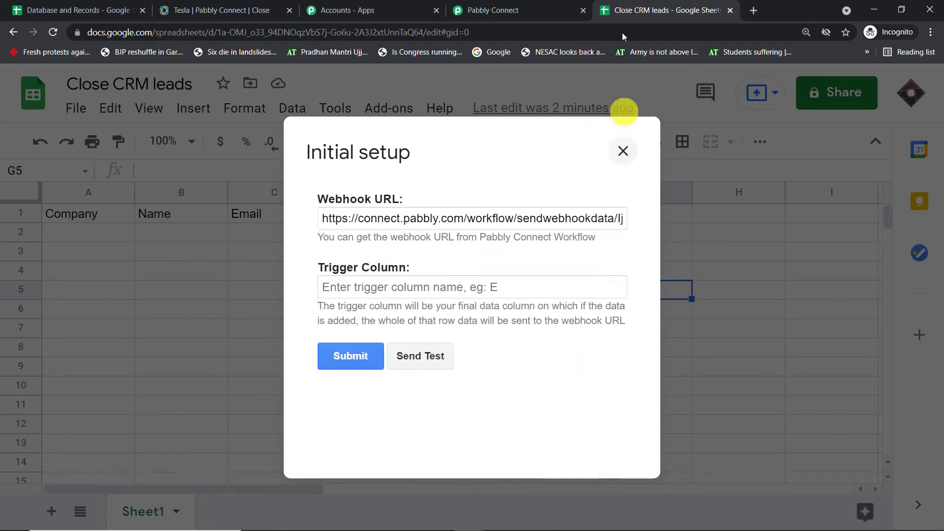
pyautogui.click(550, 5)
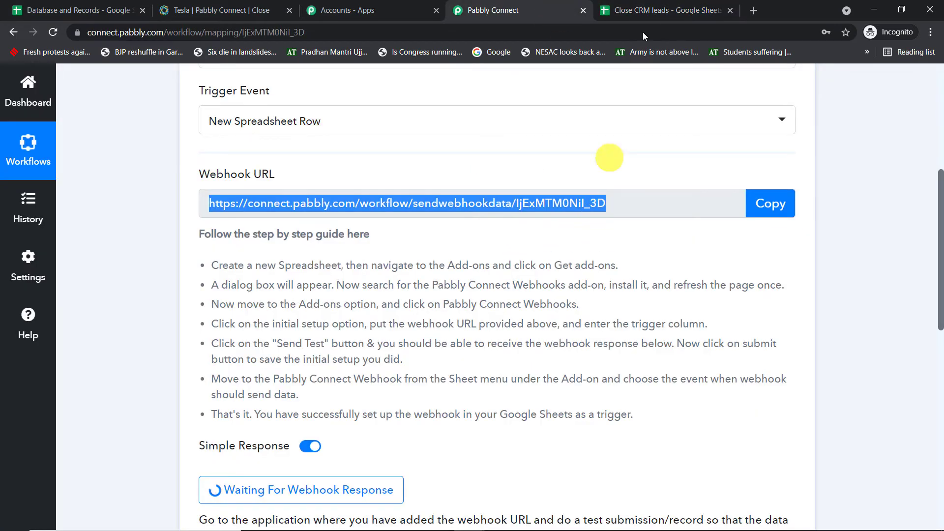
pyautogui.click(661, 4)
pyautogui.click(613, 218)
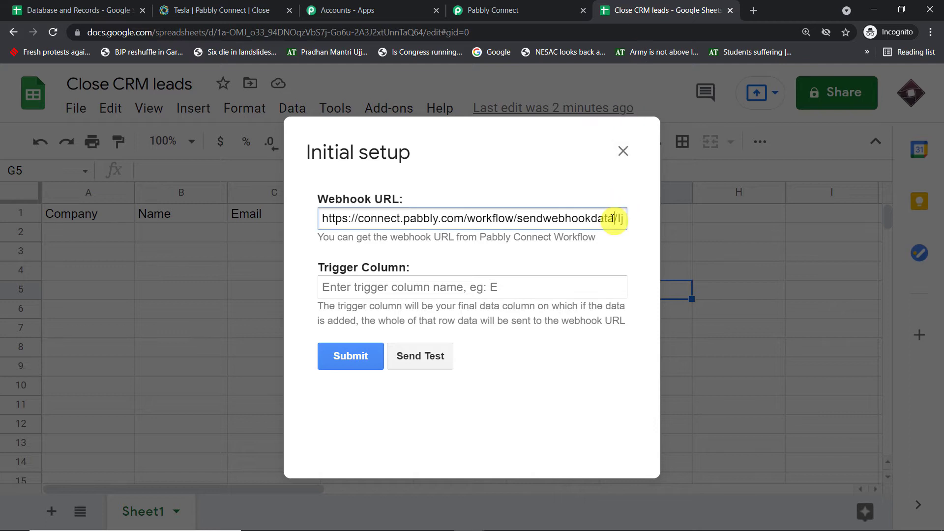
pyautogui.press('Right')
pyautogui.press('Right')
pyautogui.press('Right')
pyautogui.press('Right')
pyautogui.press('Right')
pyautogui.press('Right')
pyautogui.press('Right')
pyautogui.press('Right')
pyautogui.press('Right')
pyautogui.press('Right')
pyautogui.press('Right')
pyautogui.press('Right')
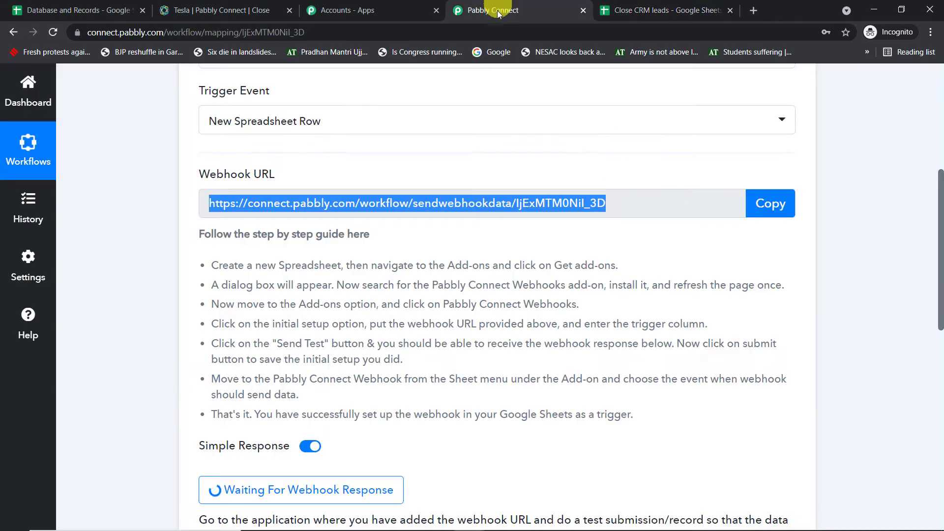
pyautogui.click(521, 11)
pyautogui.click(668, 4)
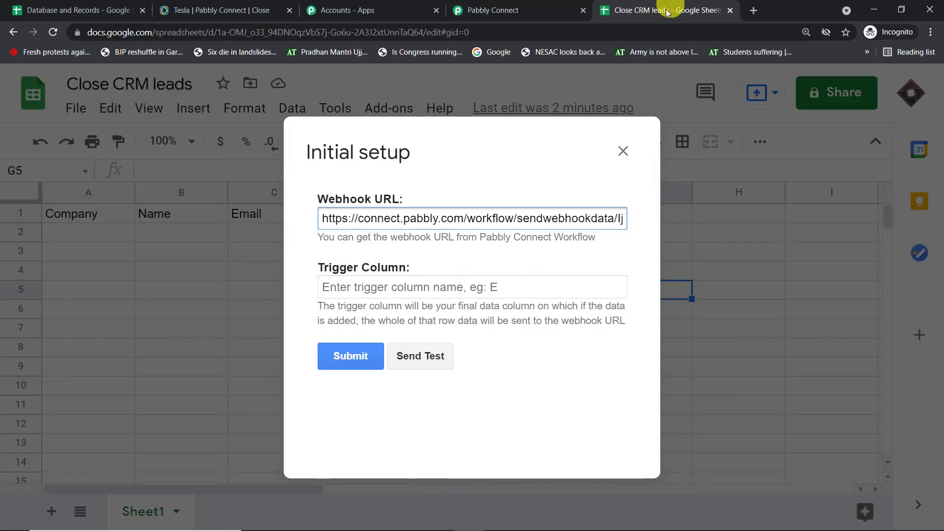
# Set the trigger column to G and submit the webhook setup.
pyautogui.click(391, 286)
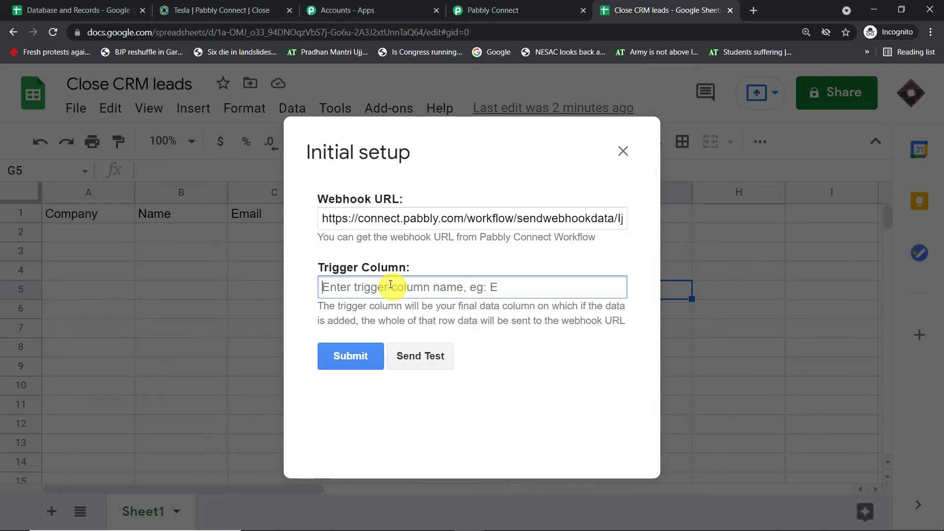
pyautogui.write('G')
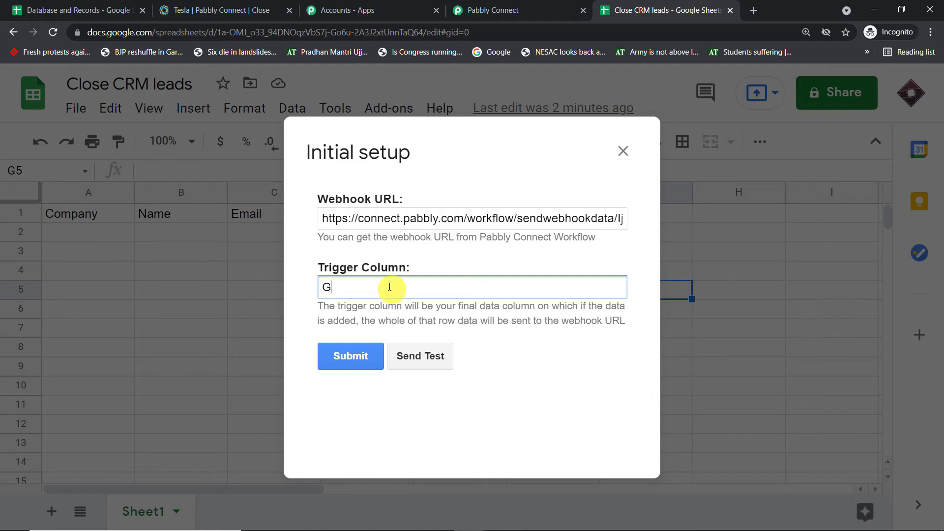
pyautogui.click(349, 350)
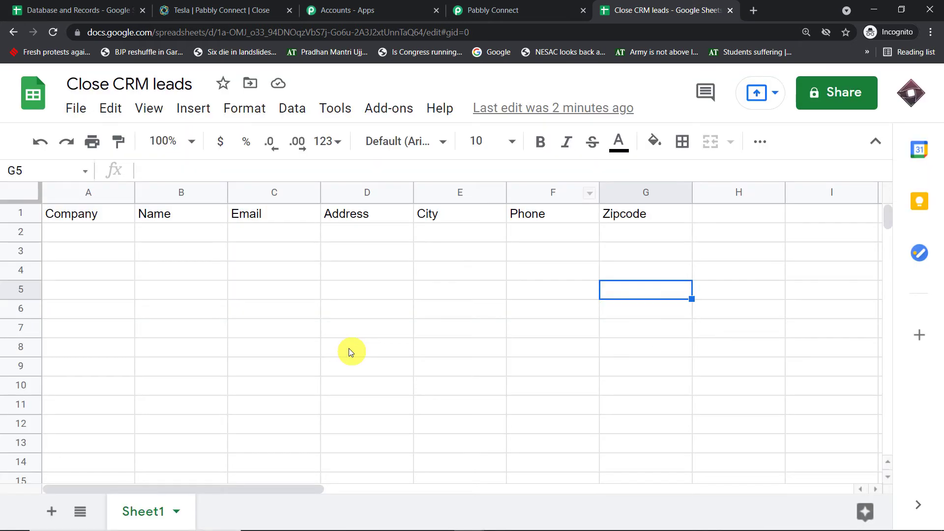
# Enable the add-on's Send On Event option so each new row is sent to the webhook.
pyautogui.click(398, 108)
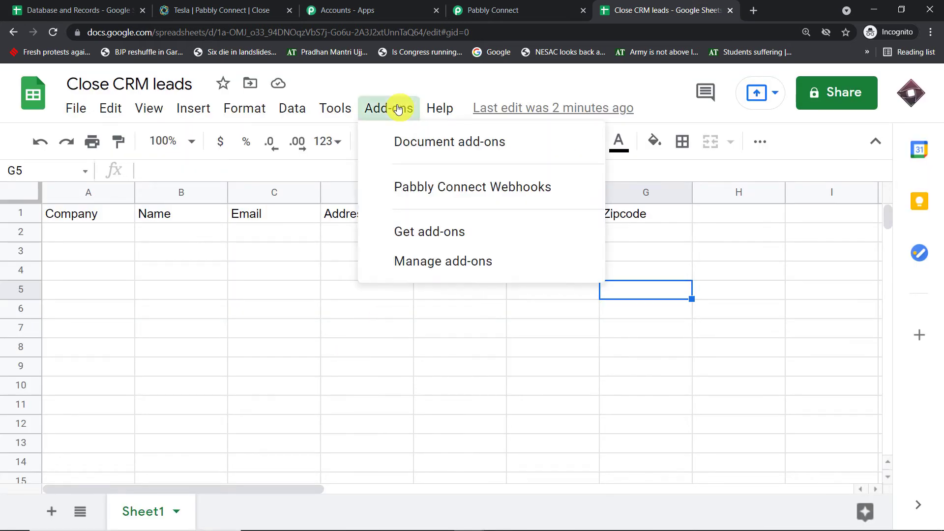
pyautogui.moveTo(390, 183)
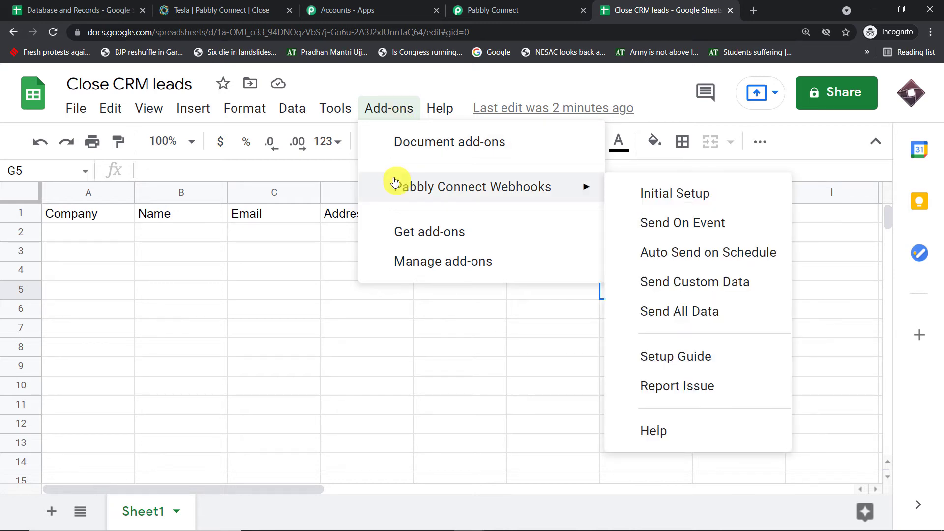
pyautogui.click(663, 229)
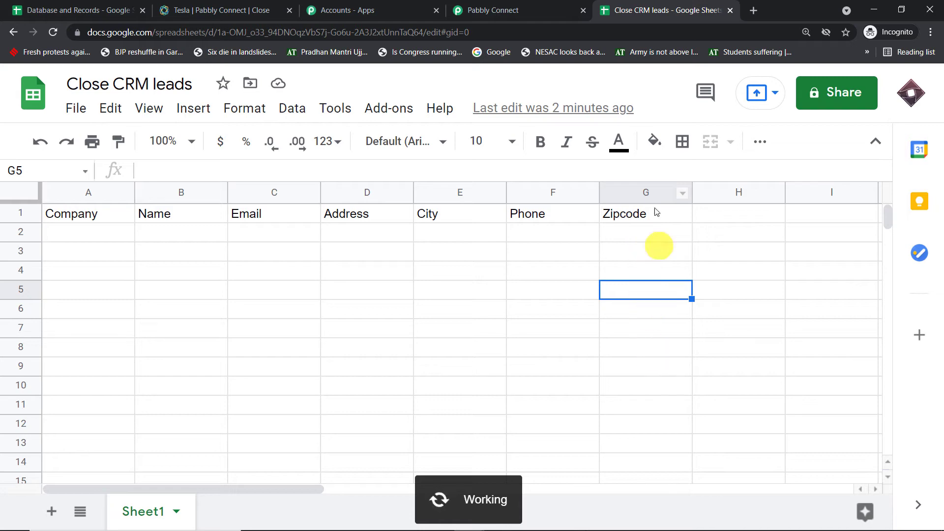
# Check the Pabbly Connect workflow, then select cell A2 in Close CRM leads for a test row.
pyautogui.click(430, 9)
pyautogui.click(506, 9)
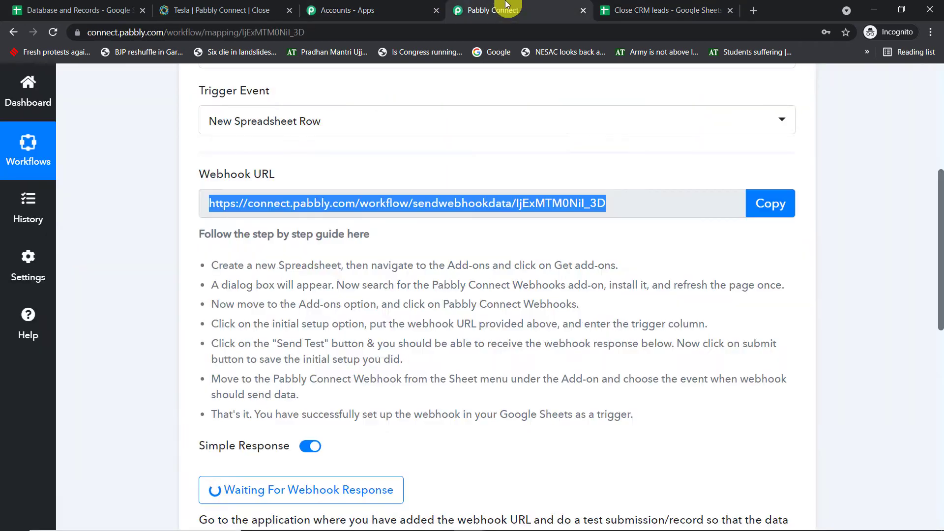
pyautogui.scroll(-2, 480, 259)
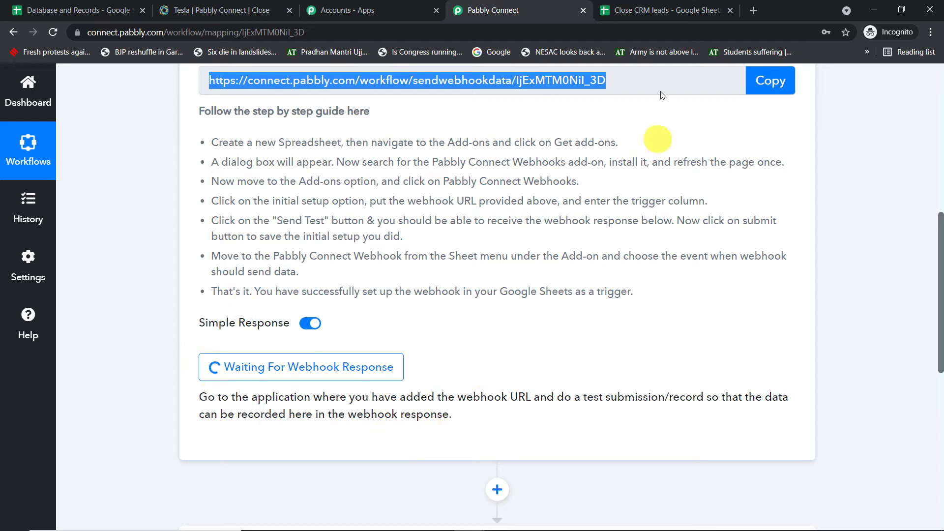
pyautogui.click(654, 8)
pyautogui.click(84, 236)
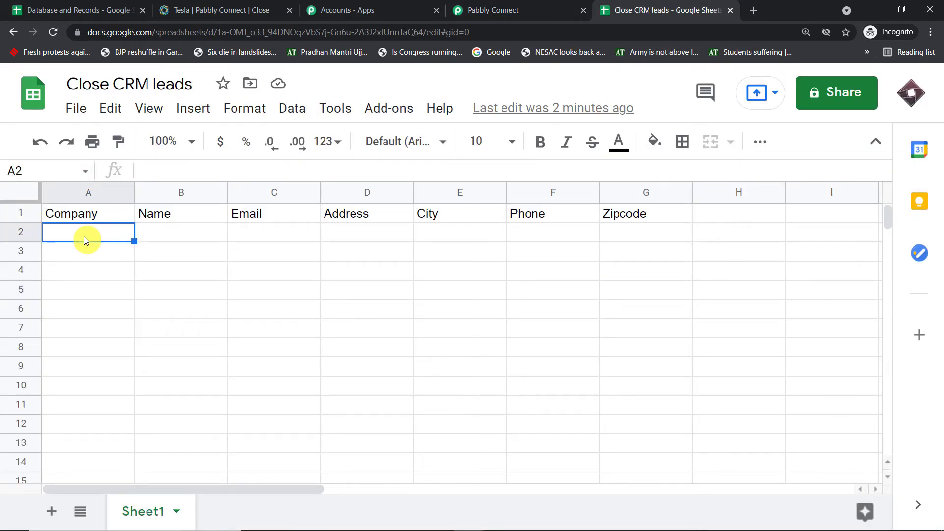
# Enter company IBM, the contact's full name and e-mail address in cells A2–C2.
pyautogui.write('I')
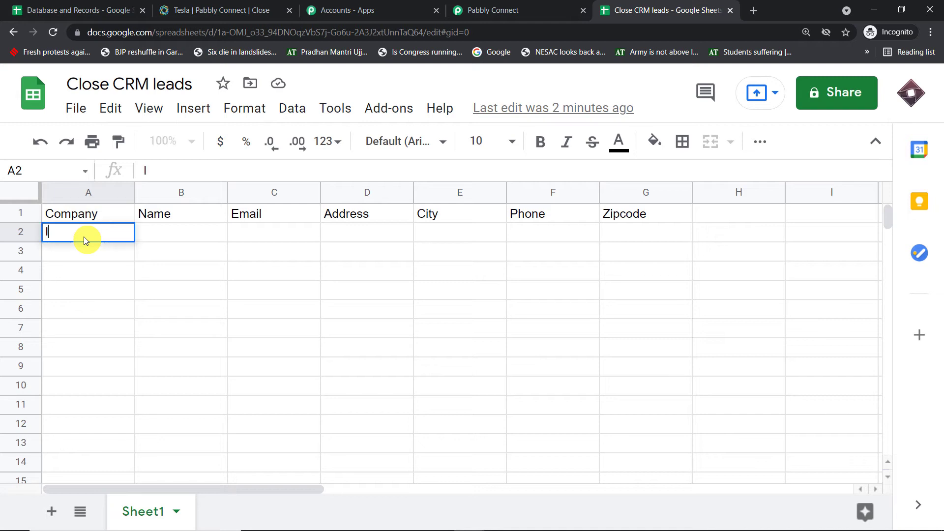
pyautogui.write('BM')
pyautogui.click(153, 238)
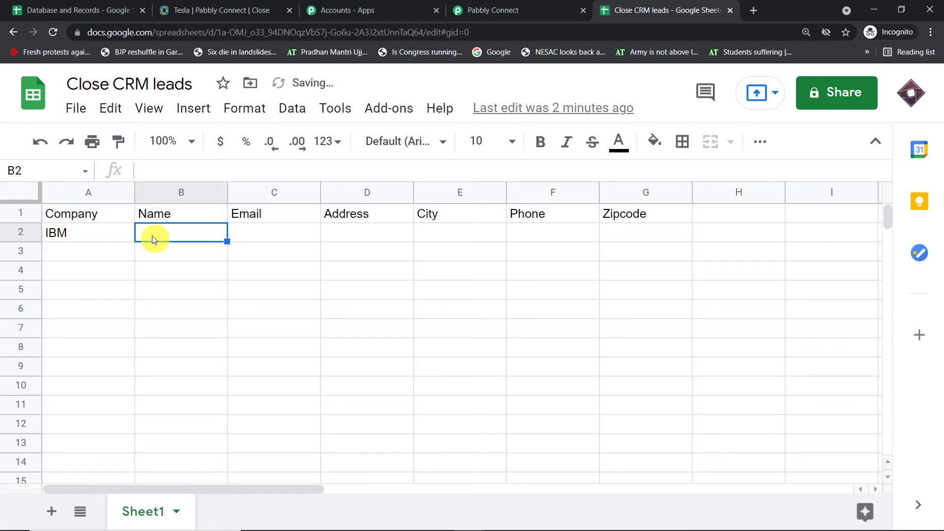
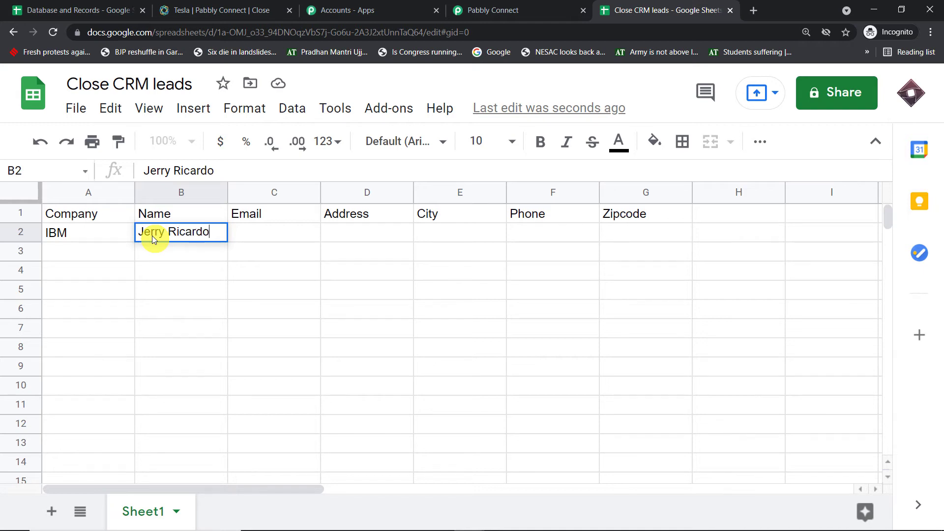
pyautogui.click(268, 237)
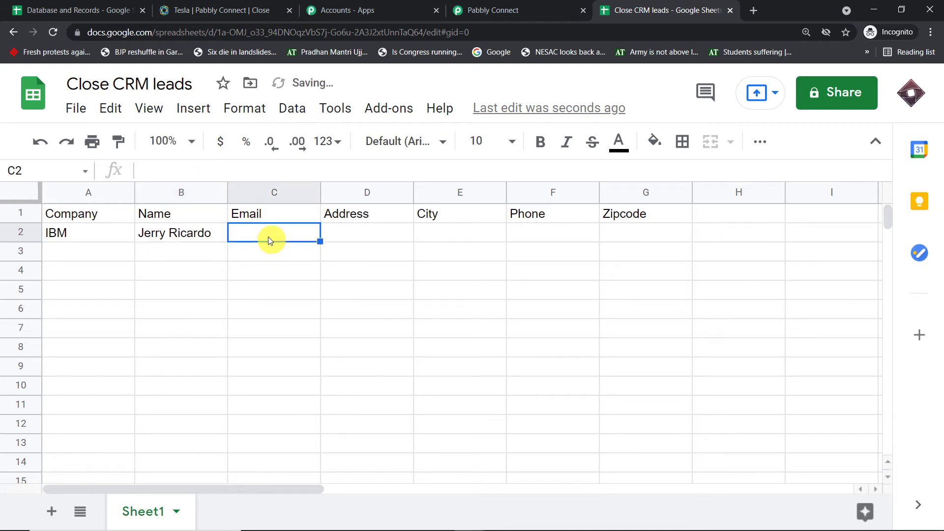
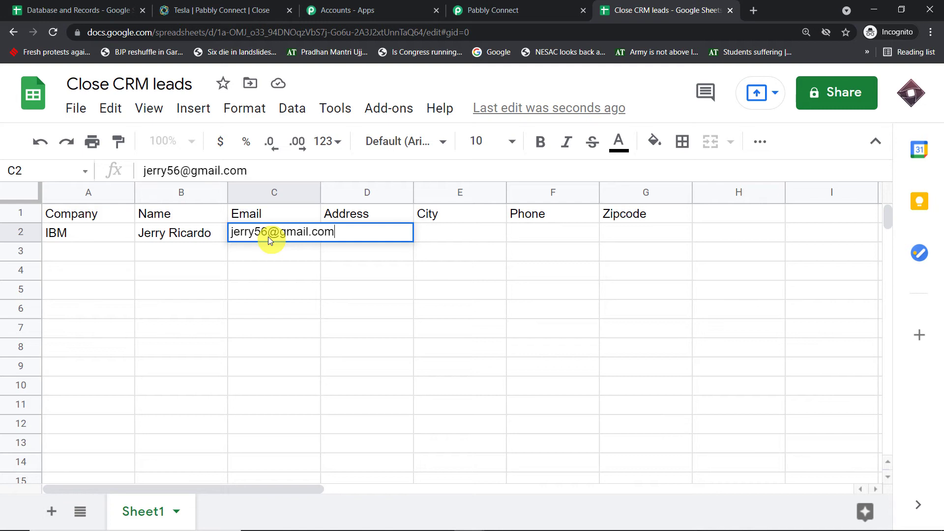
pyautogui.click(267, 274)
# Fill row 2's address, city, phone number and zipcode cells for the test lead.
pyautogui.click(352, 227)
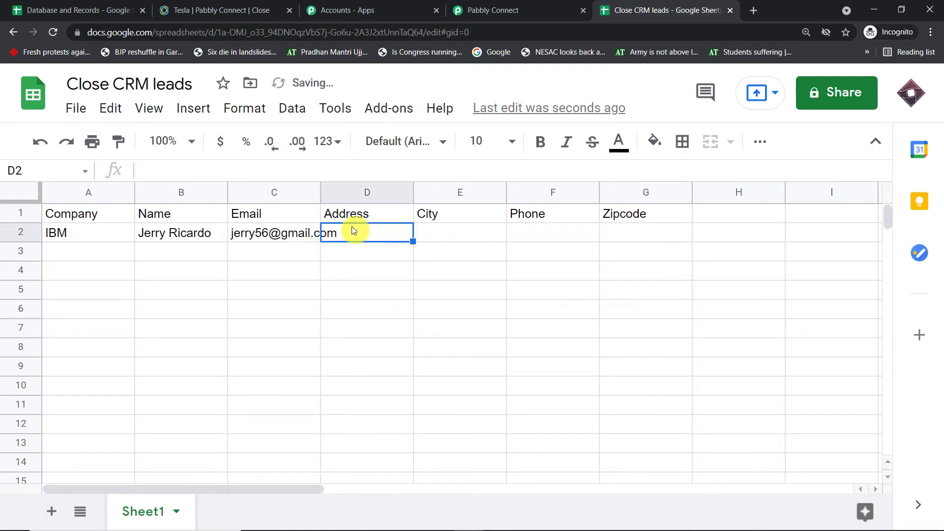
pyautogui.write('AS')
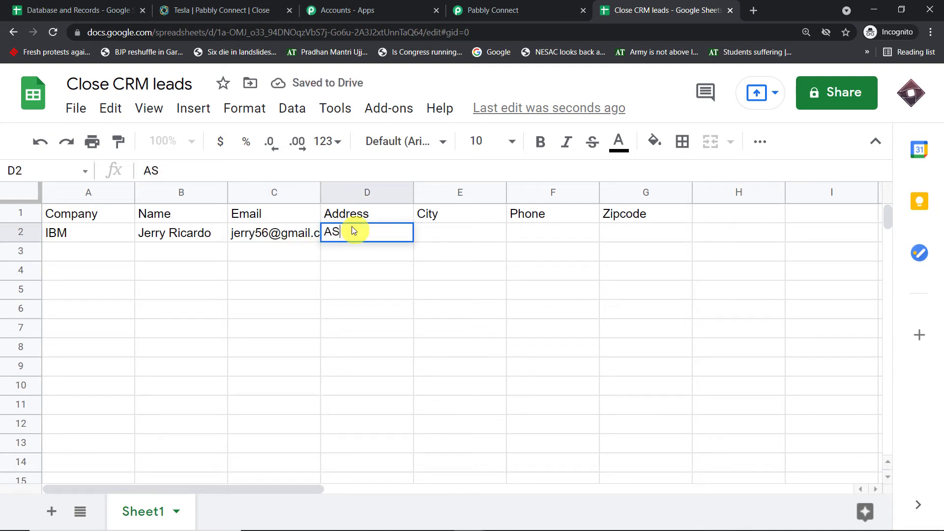
pyautogui.press('BackSpace')
pyautogui.write('sh')
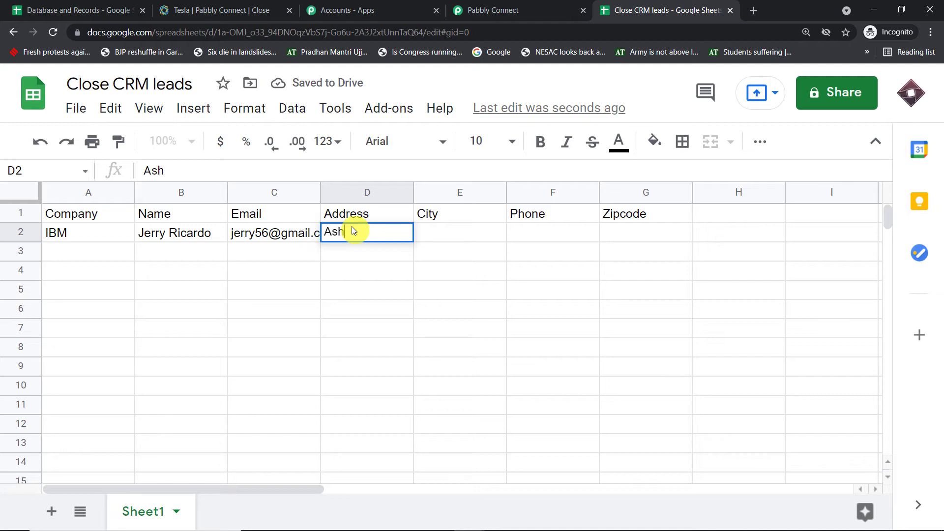
pyautogui.write('oka V')
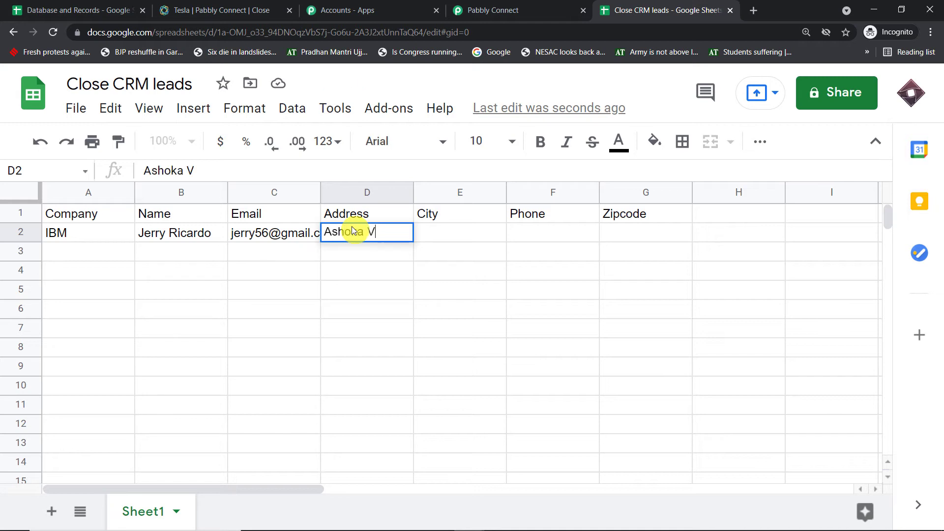
pyautogui.write('ihar')
pyautogui.click(464, 233)
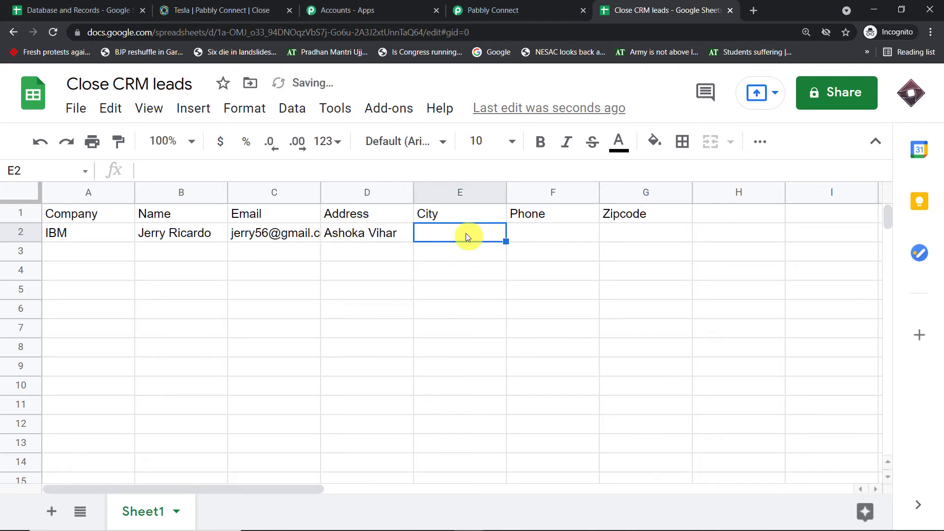
pyautogui.write('Melbourne')
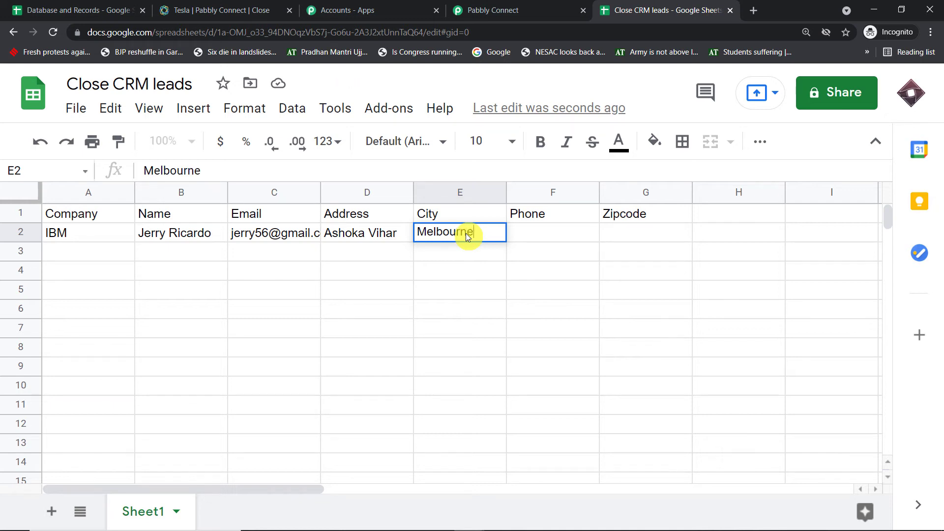
pyautogui.click(531, 234)
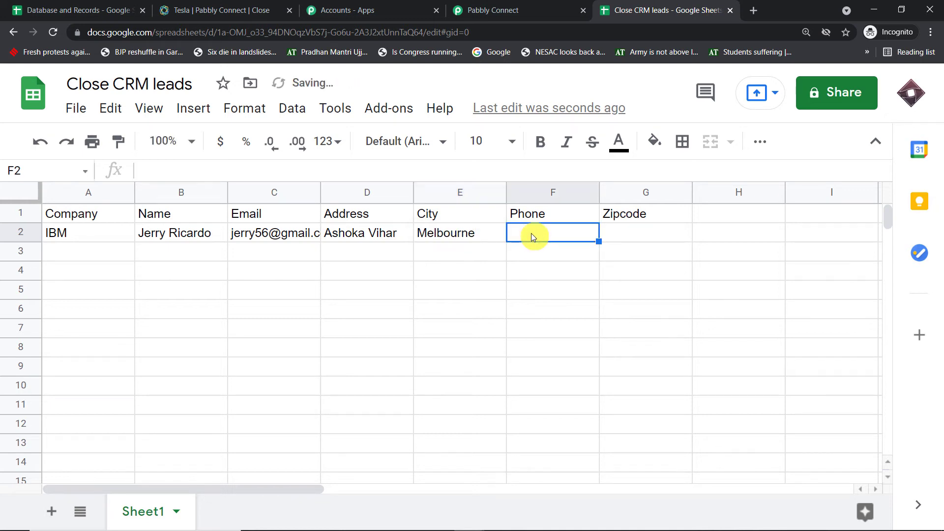
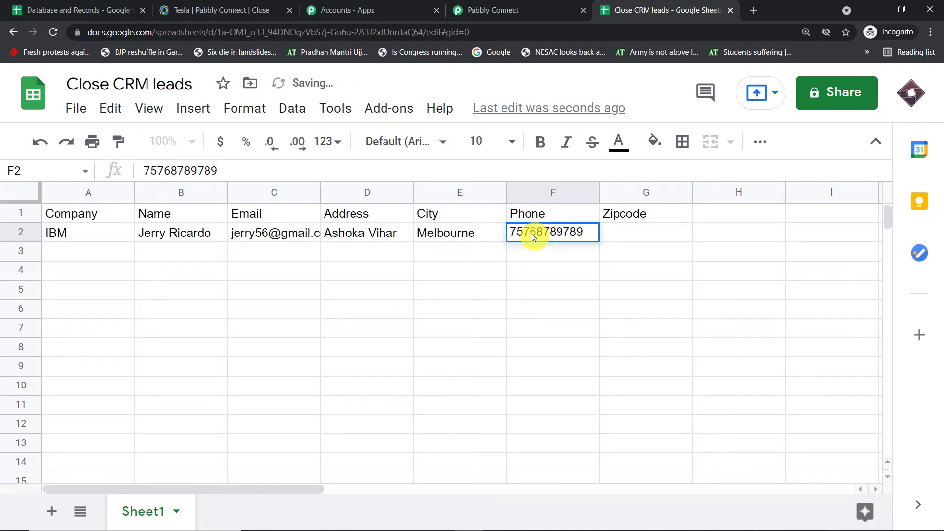
pyautogui.click(647, 234)
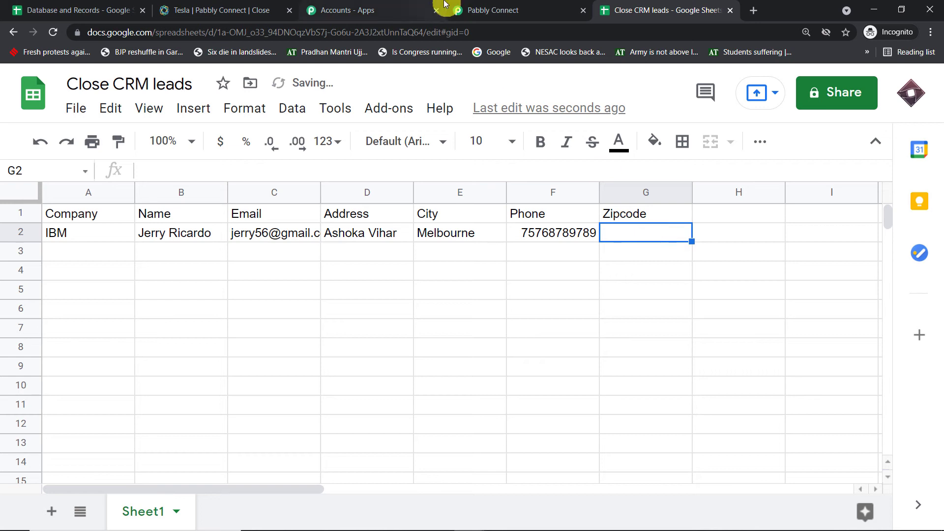
pyautogui.write('462024')
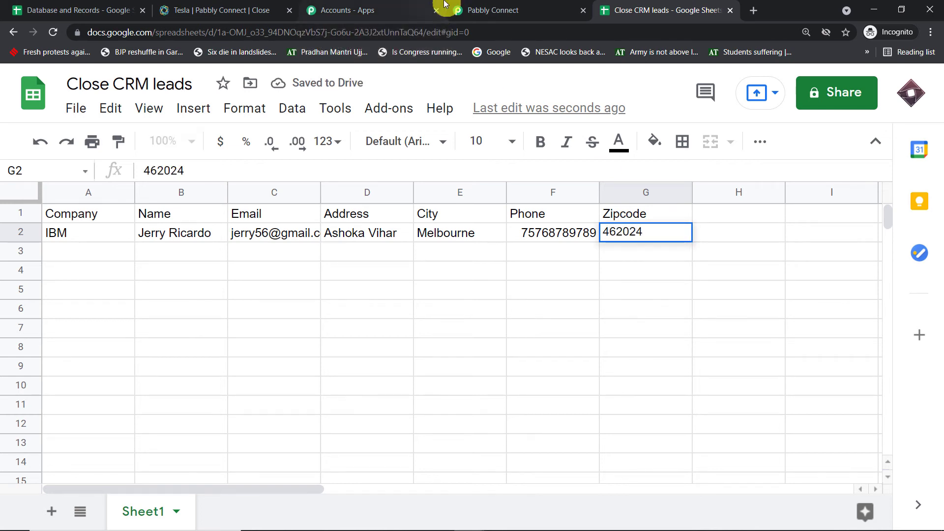
pyautogui.click(455, 288)
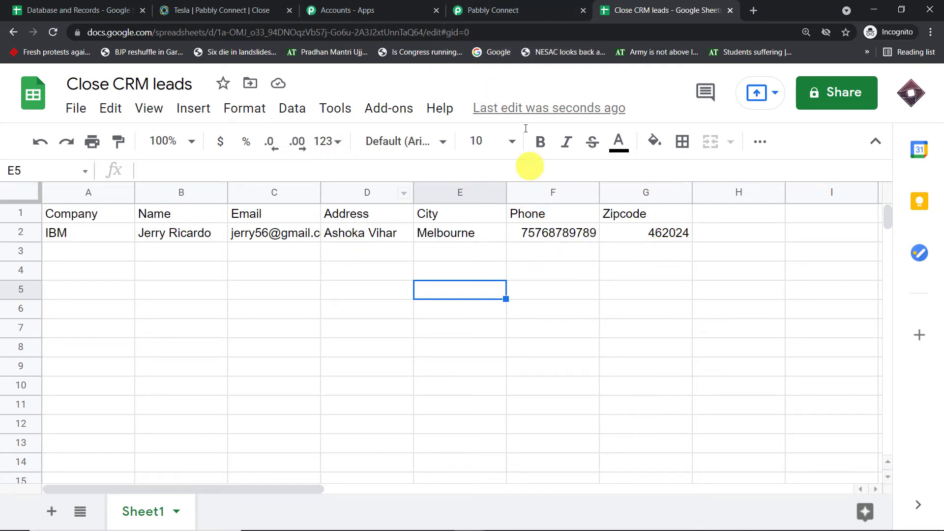
# In Pabbly Connect's Response Received, highlight the received Address, City, Phone and Zipcode values.
pyautogui.click(512, 5)
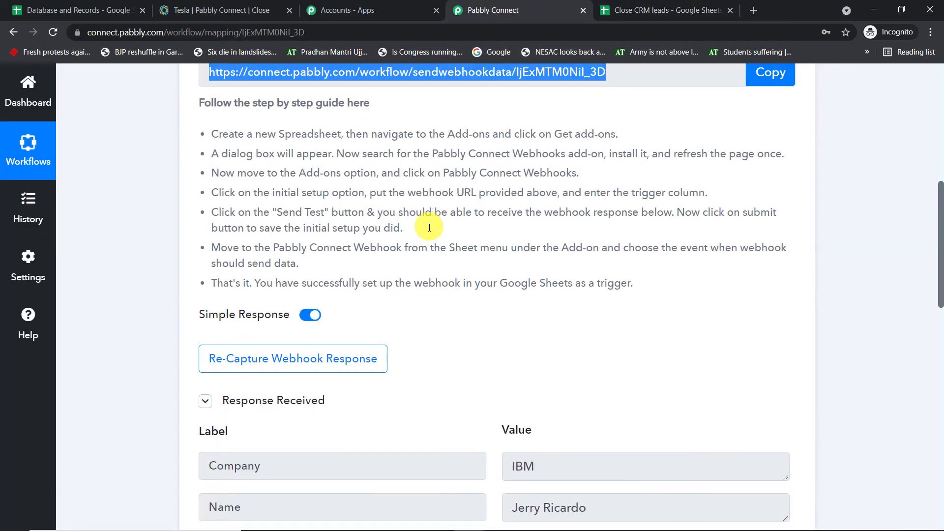
pyautogui.scroll(-5, 440, 212)
pyautogui.moveTo(555, 226); pyautogui.dragTo(474, 228)
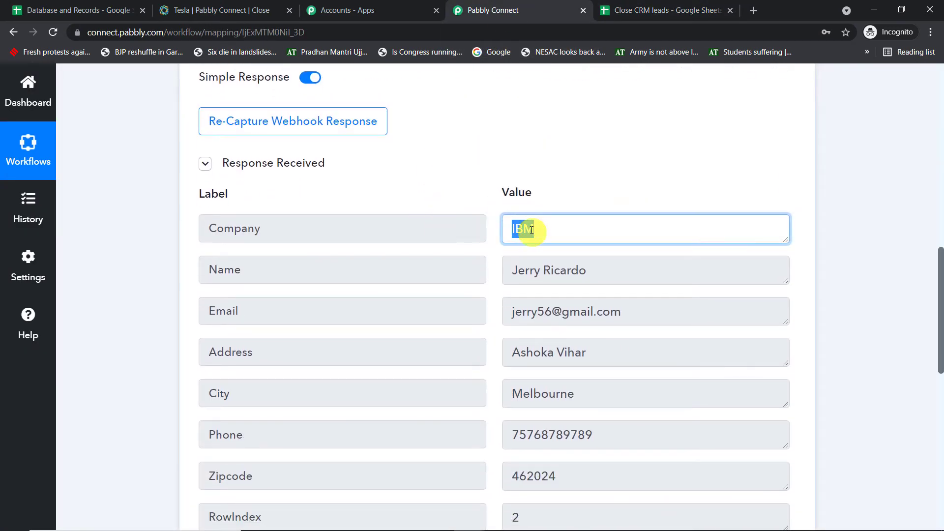
pyautogui.scroll(-1, 590, 222)
pyautogui.moveTo(627, 211); pyautogui.dragTo(426, 214)
pyautogui.scroll(-2, 552, 207)
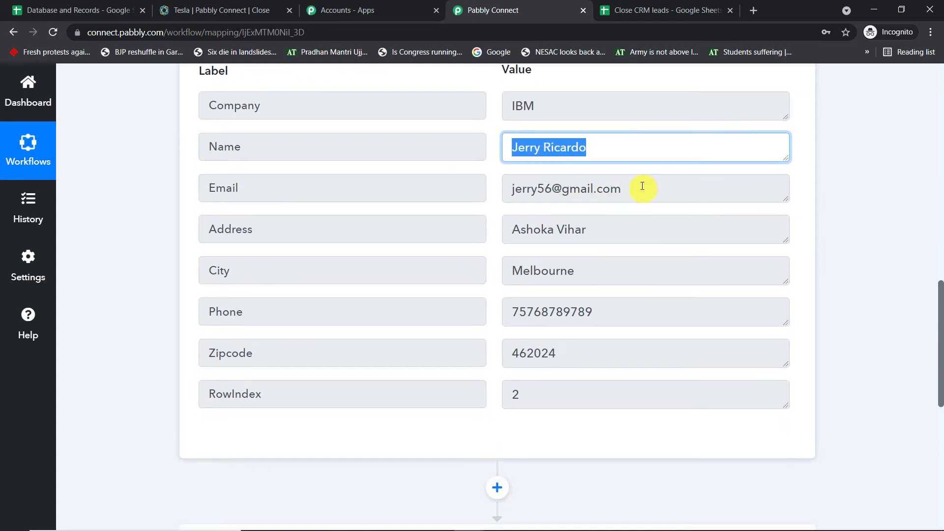
pyautogui.moveTo(639, 188); pyautogui.dragTo(376, 216)
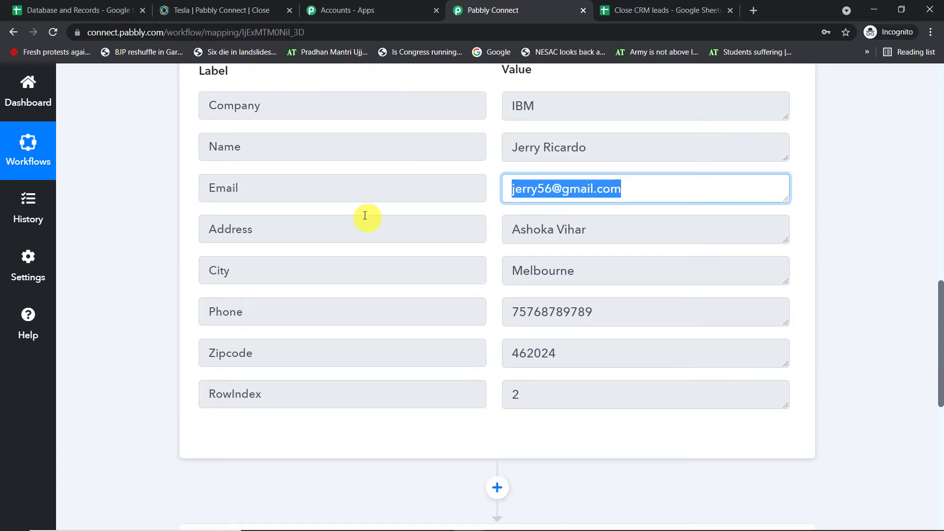
pyautogui.moveTo(659, 238); pyautogui.dragTo(230, 262)
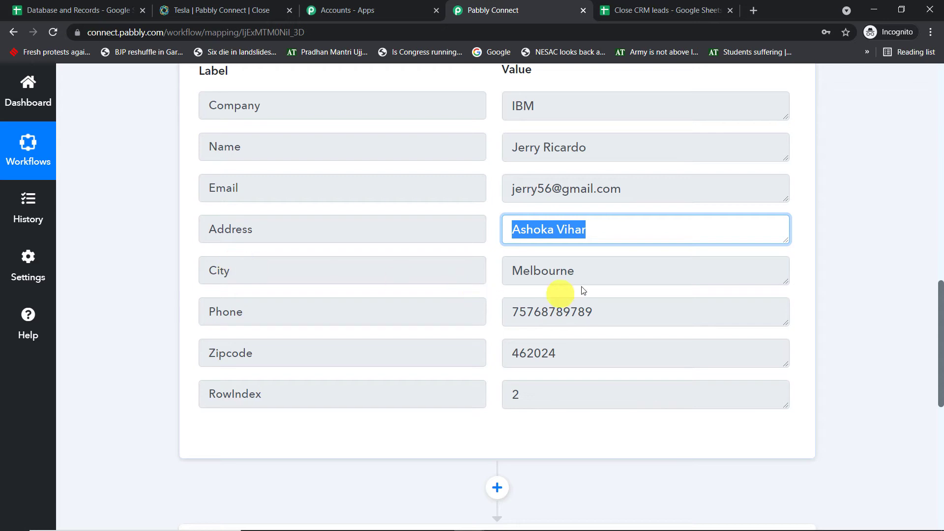
pyautogui.moveTo(583, 278); pyautogui.dragTo(311, 300)
pyautogui.moveTo(590, 309); pyautogui.dragTo(269, 337)
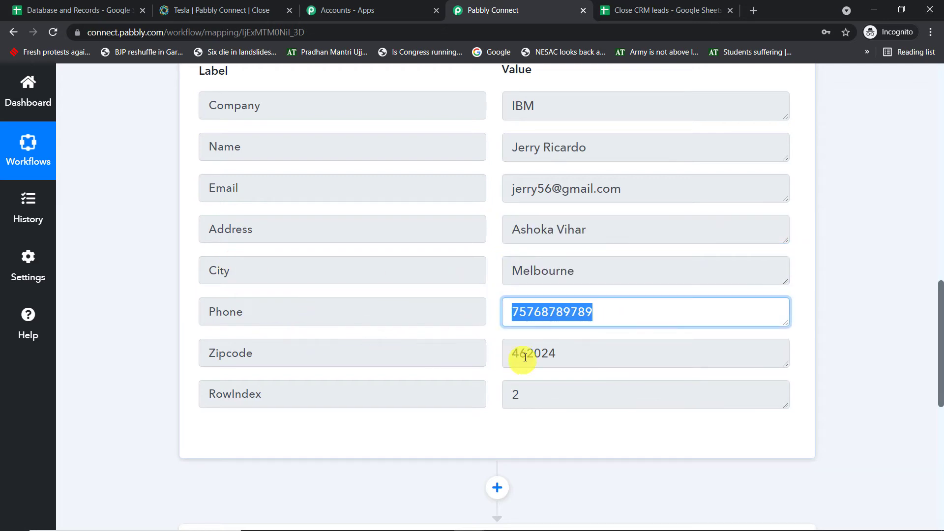
pyautogui.moveTo(558, 355); pyautogui.dragTo(117, 379)
# Check that the response's RowIndex 2 matches the test lead's row in the sheet.
pyautogui.click(659, 9)
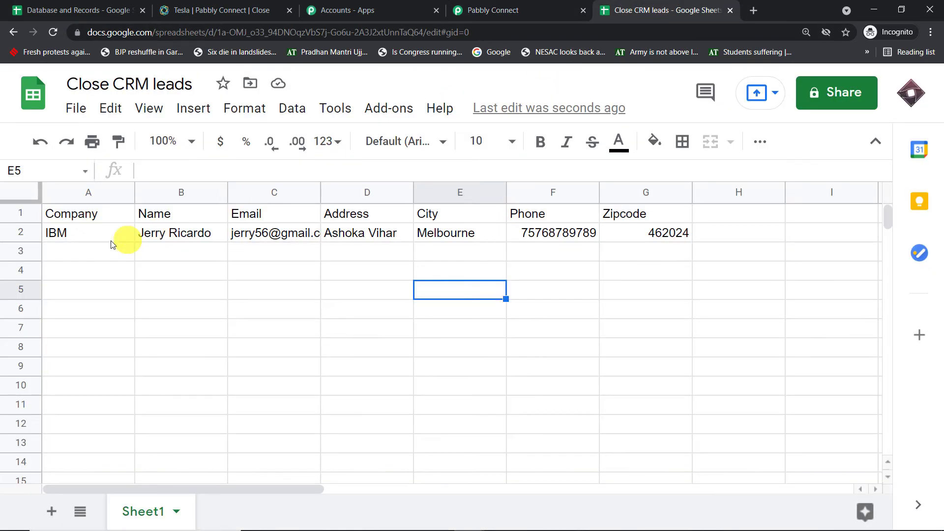
pyautogui.click(15, 235)
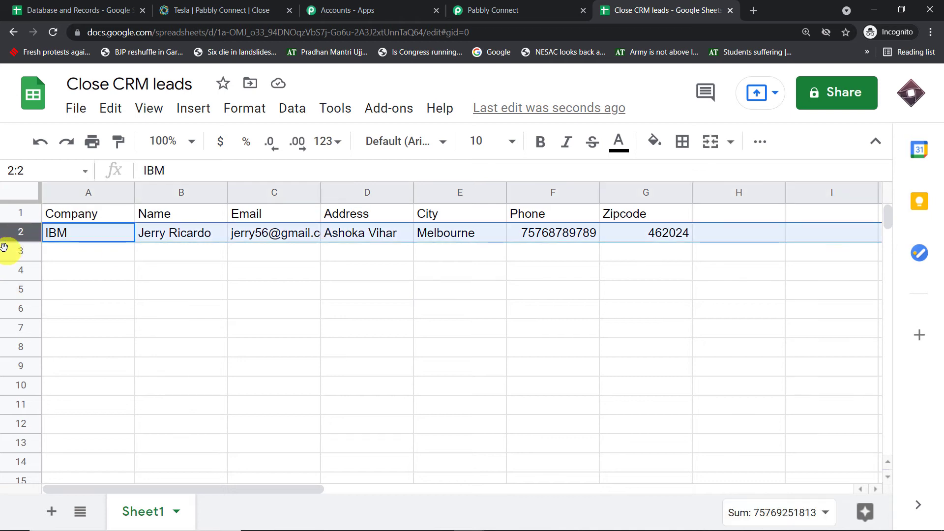
pyautogui.click(546, 6)
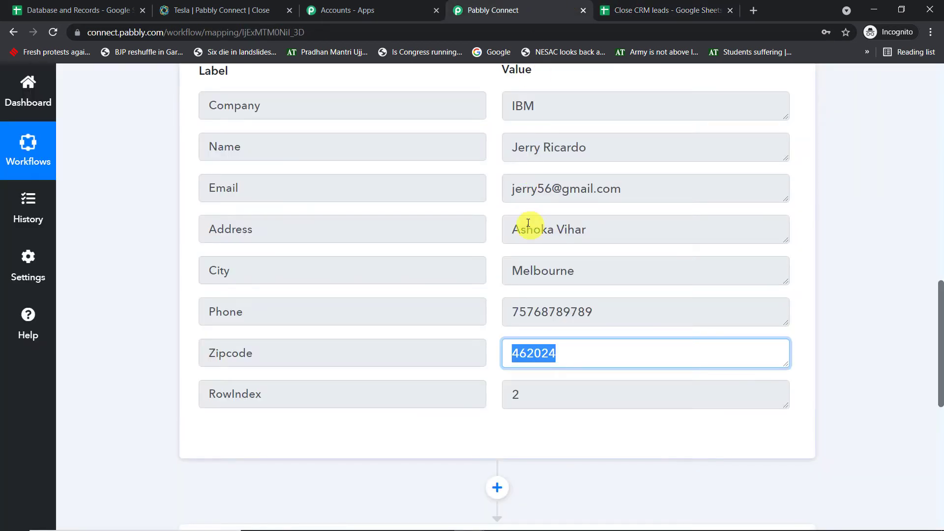
pyautogui.click(249, 397)
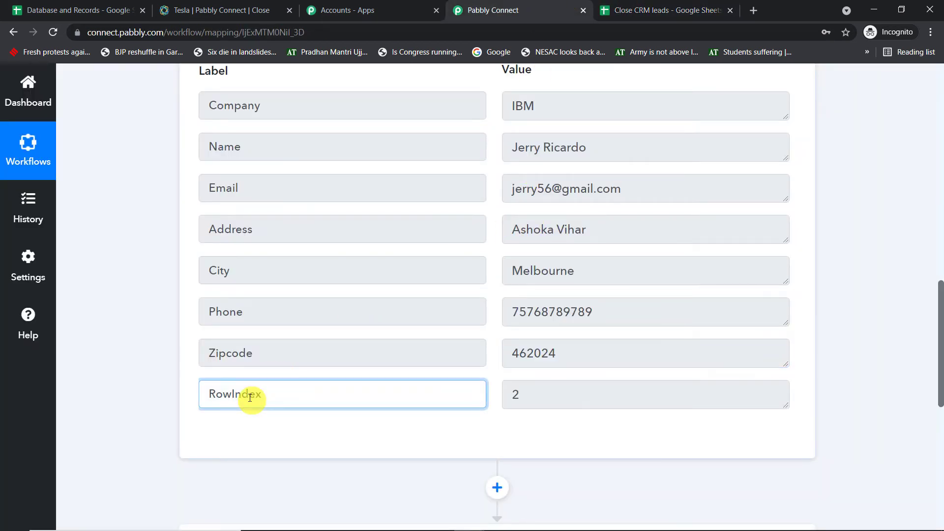
pyautogui.doubleClick(224, 396)
pyautogui.press('Tab')
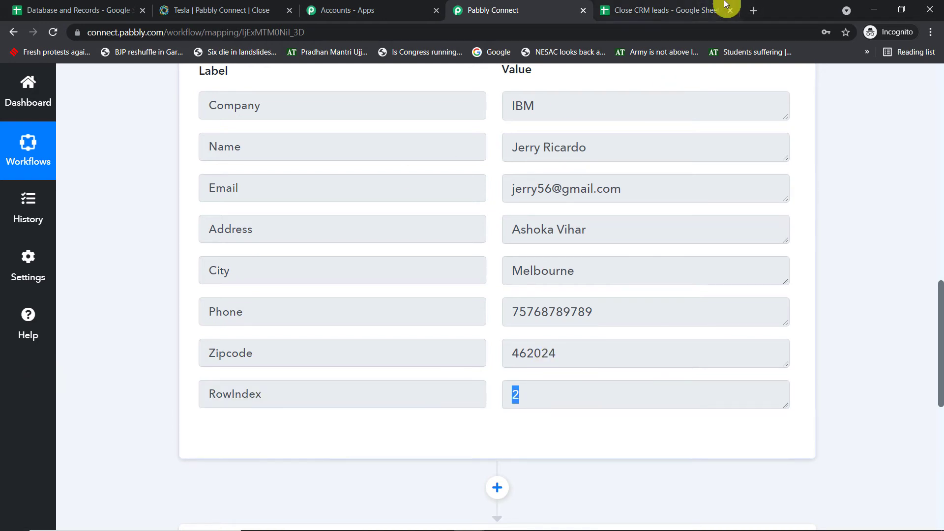
pyautogui.click(724, 4)
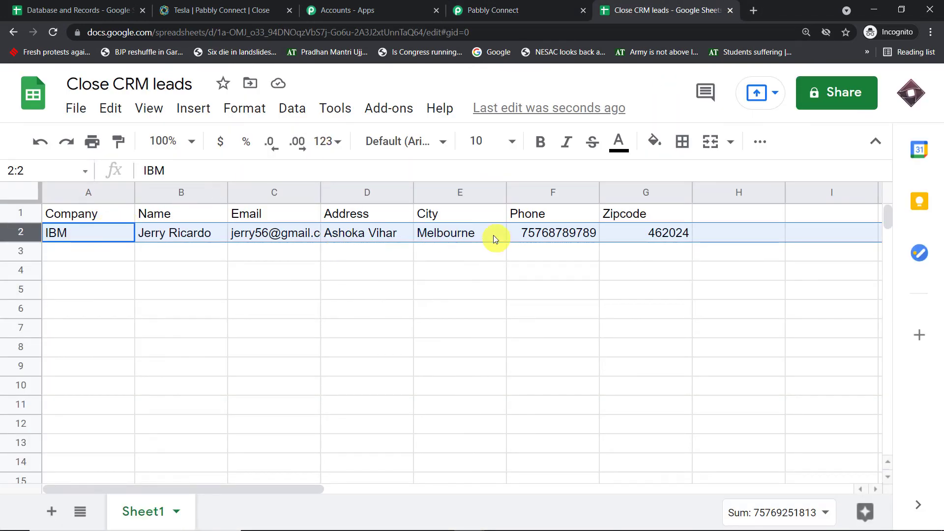
pyautogui.click(557, 5)
pyautogui.scroll(-8, 859, 213)
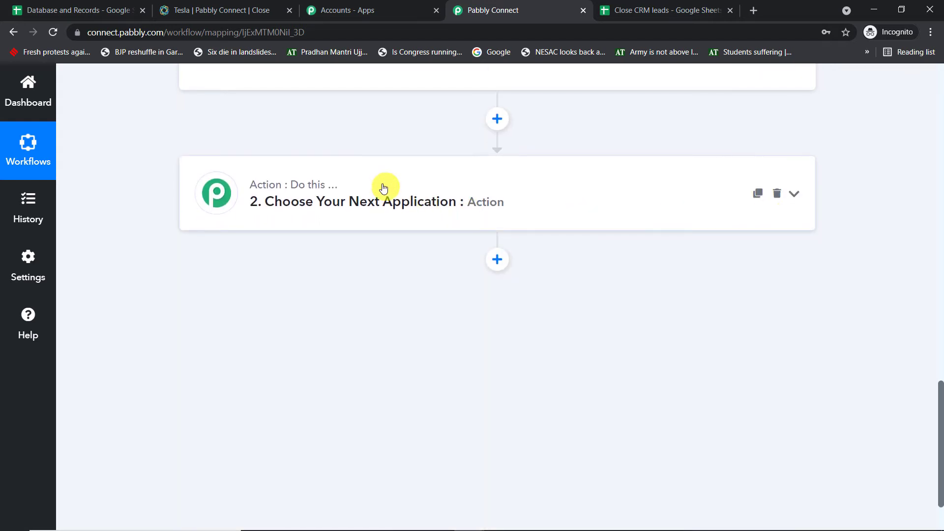
# Set the action step's app to Close with the Create Lead action event.
pyautogui.click(386, 186)
pyautogui.click(289, 281)
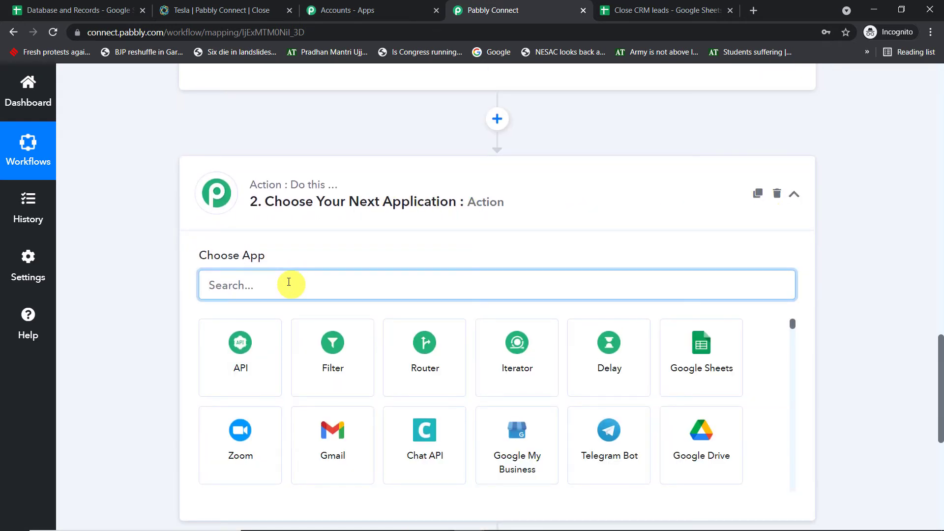
pyautogui.write('close')
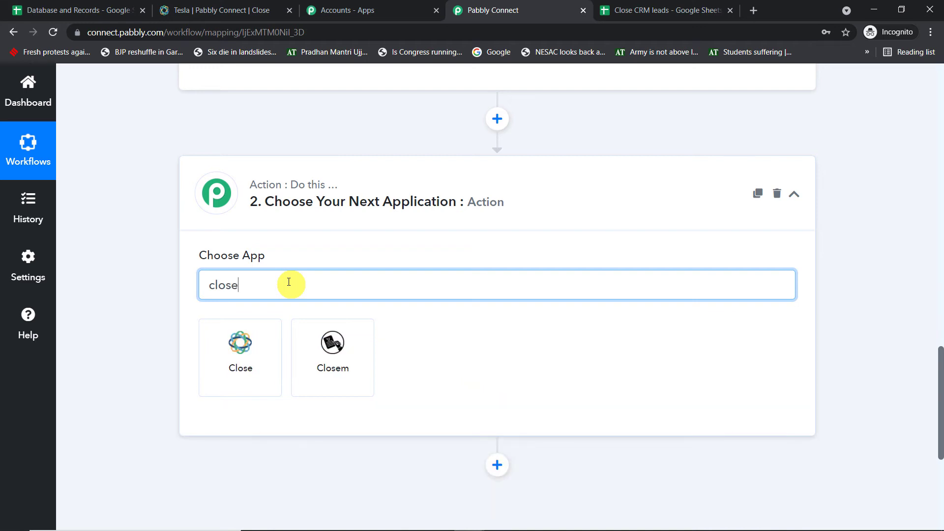
pyautogui.click(240, 344)
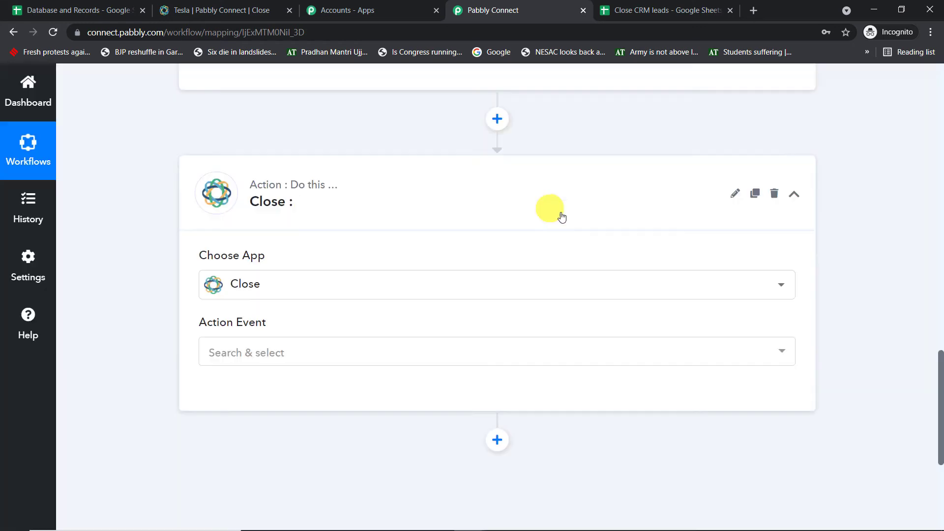
pyautogui.scroll(-3, 562, 259)
pyautogui.click(295, 226)
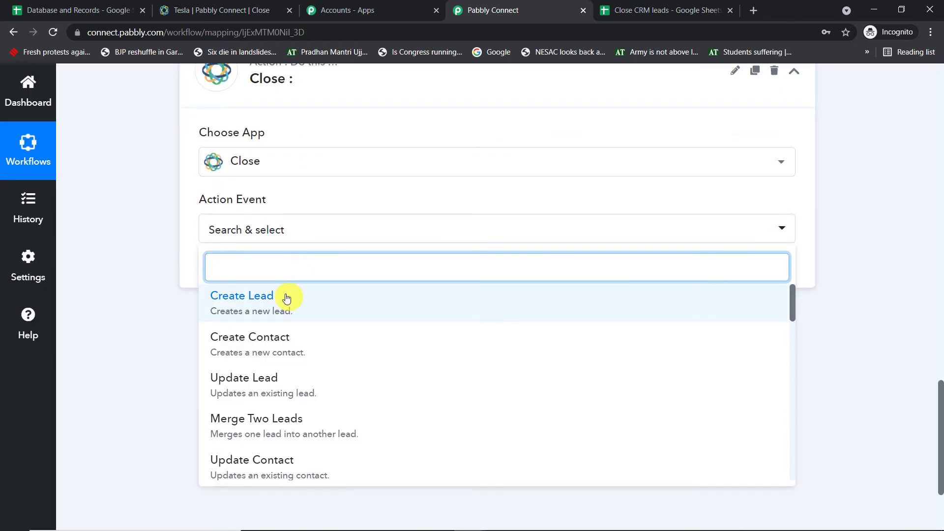
pyautogui.click(287, 298)
# Start adding a new Close account connection.
pyautogui.click(232, 272)
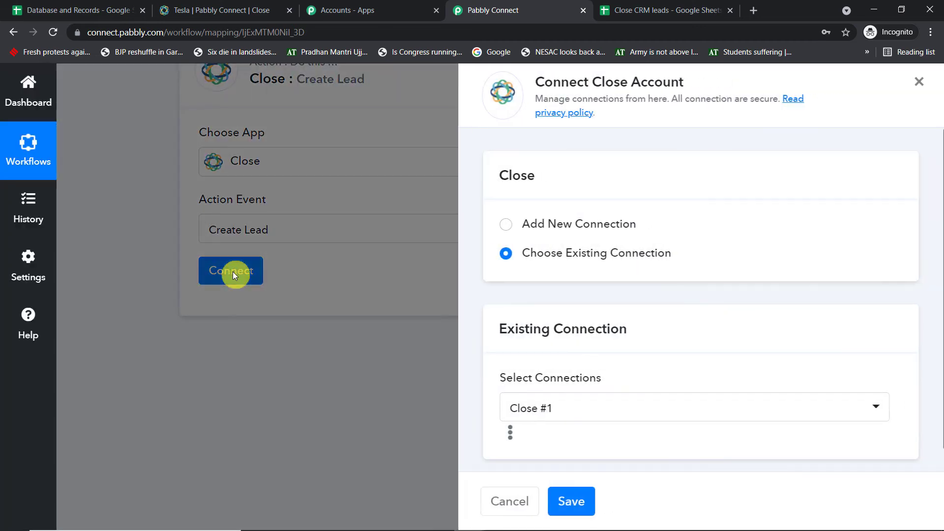
pyautogui.click(536, 221)
pyautogui.scroll(-3, 618, 246)
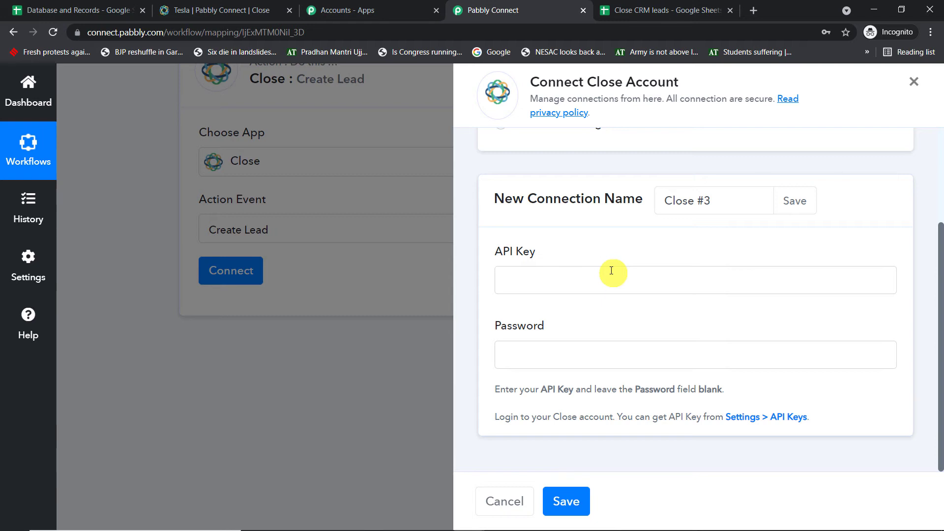
# Go to the API Keys page in Close CRM's account settings.
pyautogui.click(226, 6)
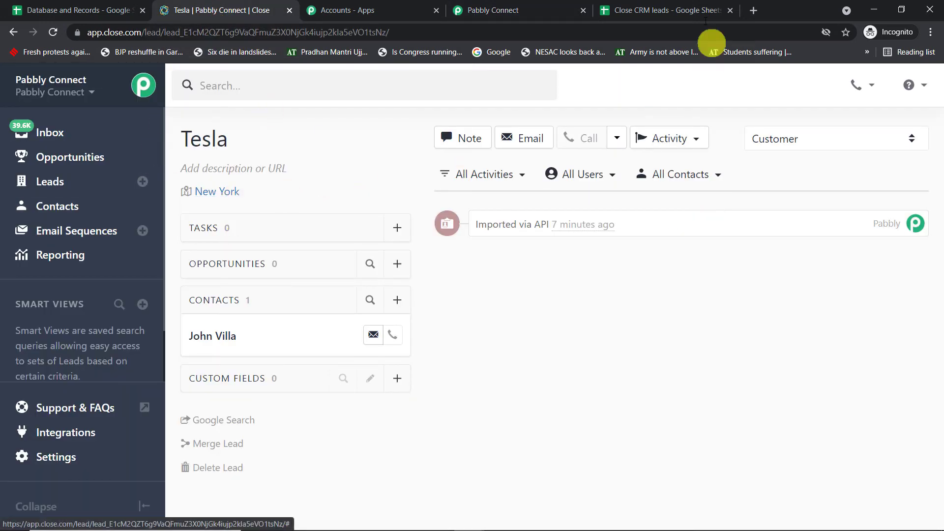
pyautogui.click(519, 9)
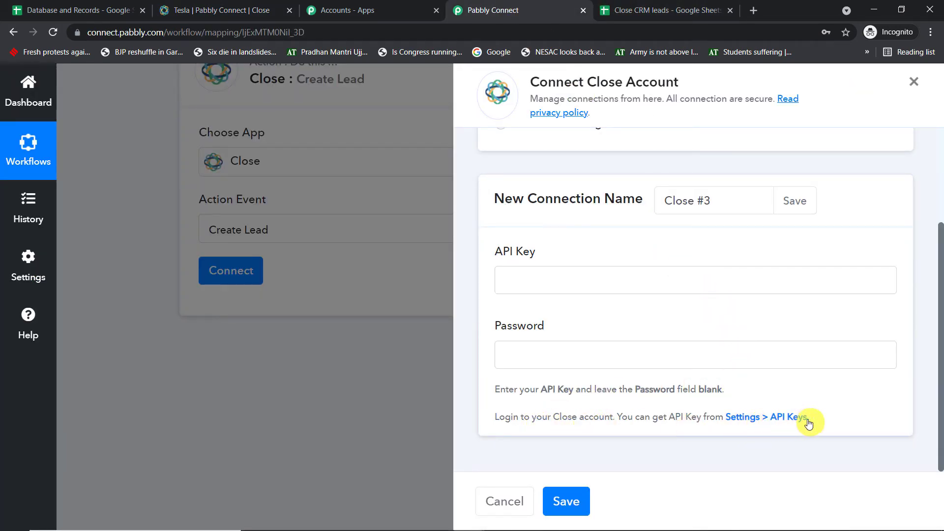
pyautogui.click(251, 10)
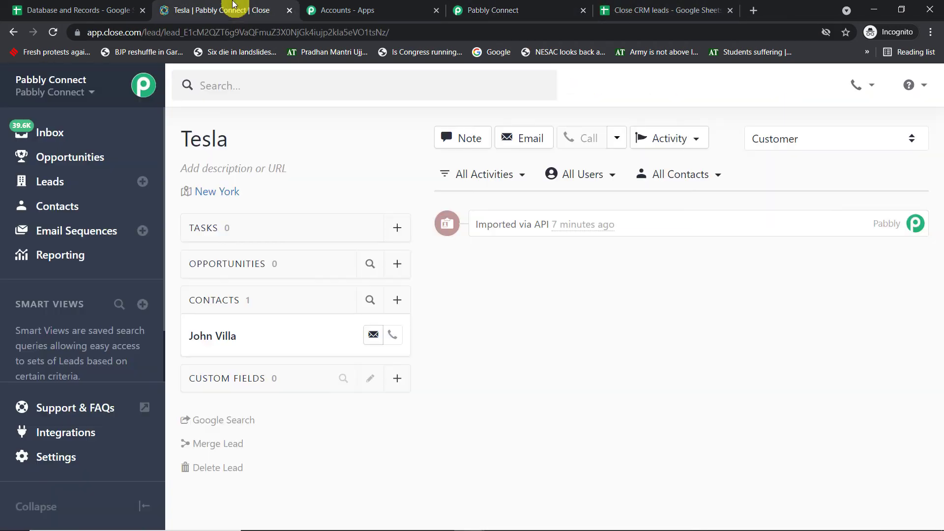
pyautogui.click(50, 457)
pyautogui.scroll(-2, 258, 322)
pyautogui.scroll(-3, 258, 321)
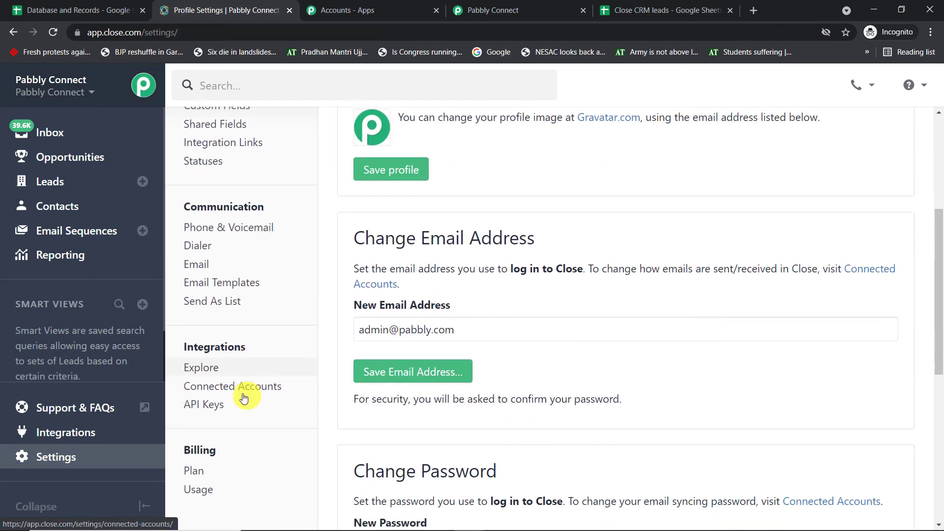
pyautogui.click(205, 399)
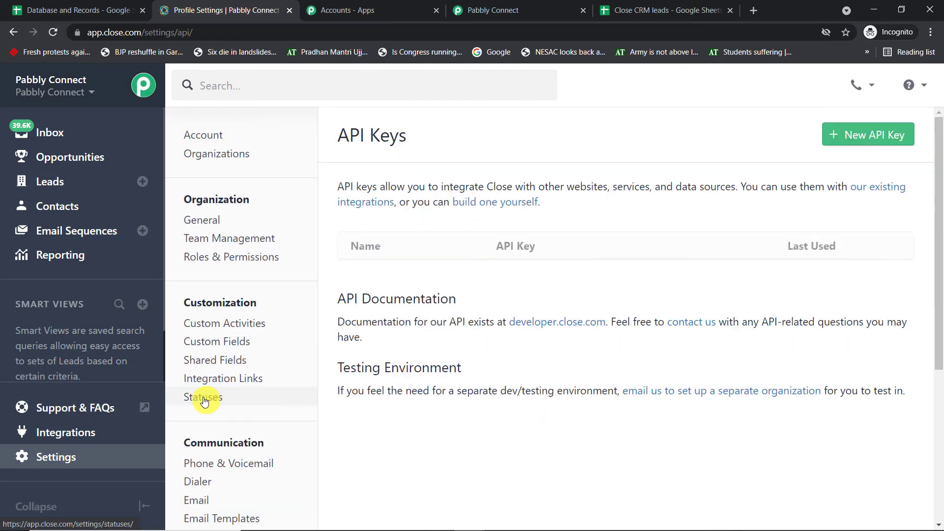
pyautogui.scroll(-3, 621, 246)
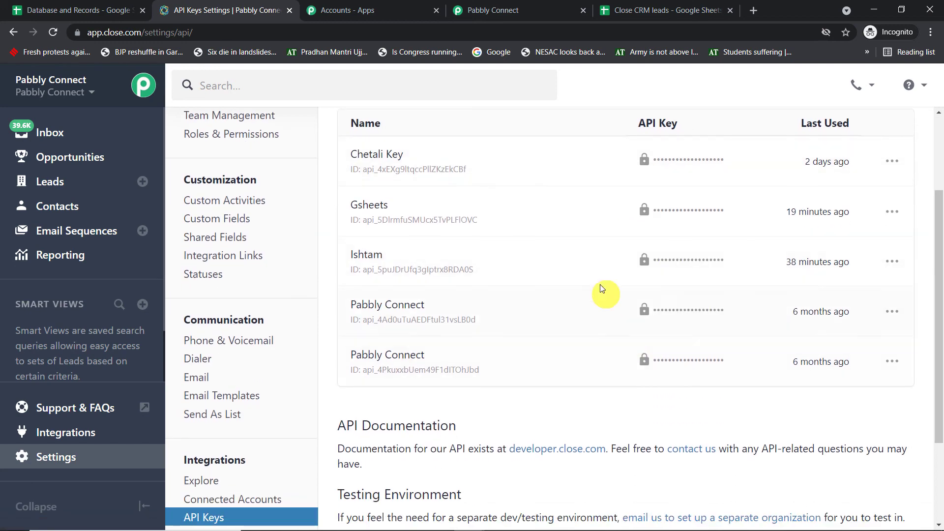
pyautogui.scroll(3, 779, 186)
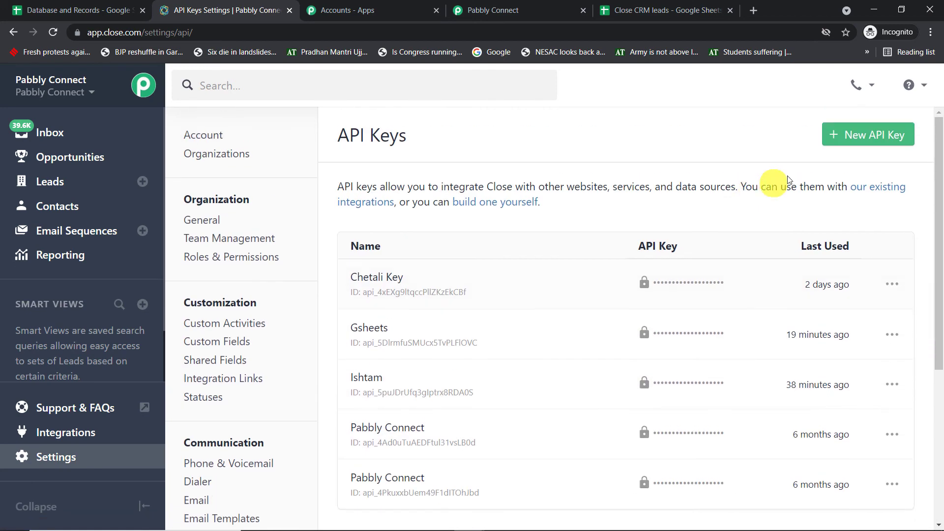
# Create an API key named 'From Gsheets' and copy it to the clipboard.
pyautogui.click(868, 132)
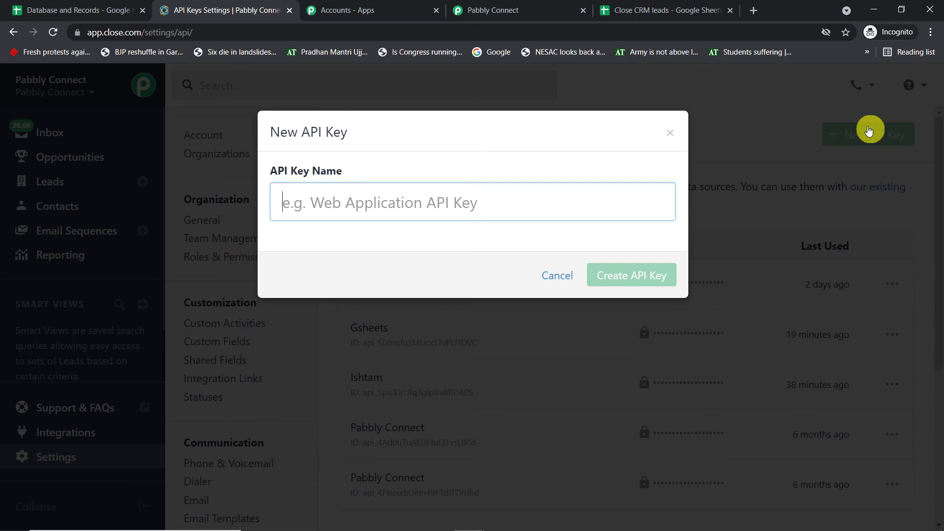
pyautogui.write('G')
pyautogui.press('BackSpace')
pyautogui.write('From Gsheets')
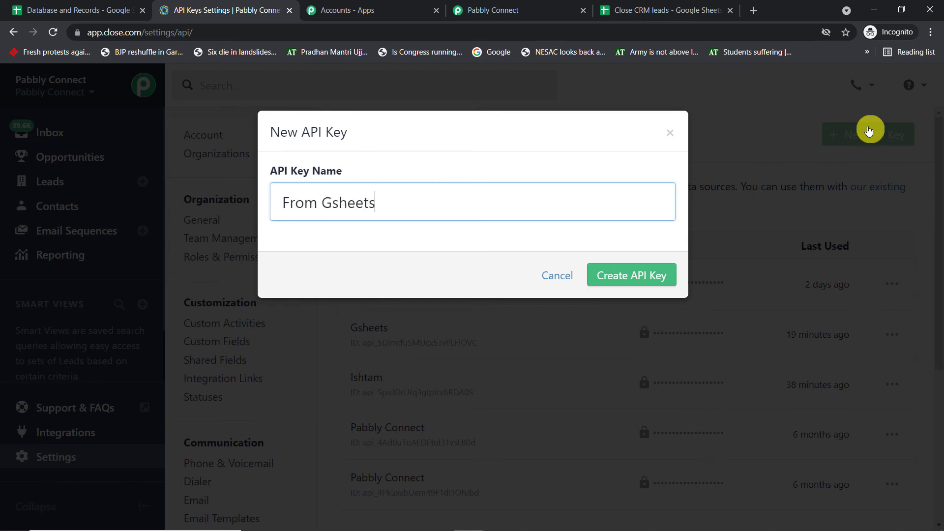
pyautogui.click(605, 288)
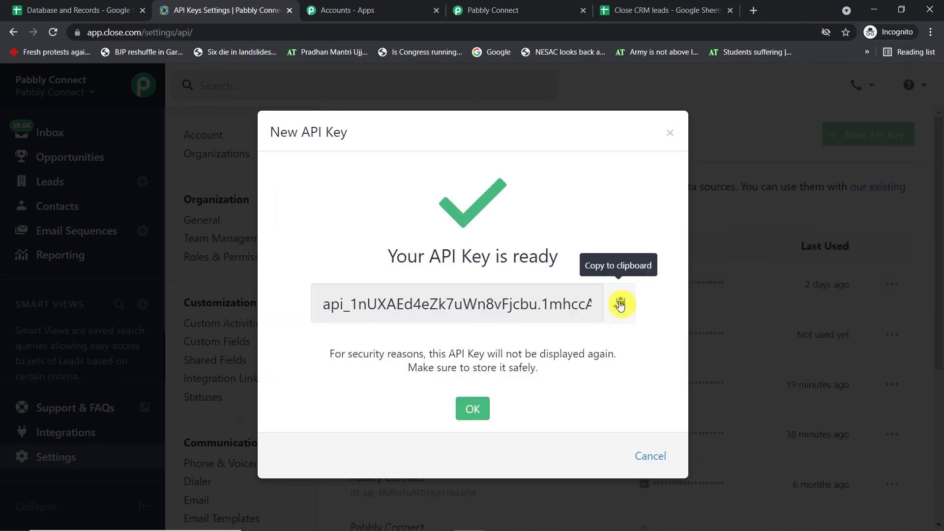
pyautogui.click(619, 303)
pyautogui.click(491, 10)
# Paste the copied Close API key into the connection's API Key field.
pyautogui.click(566, 278)
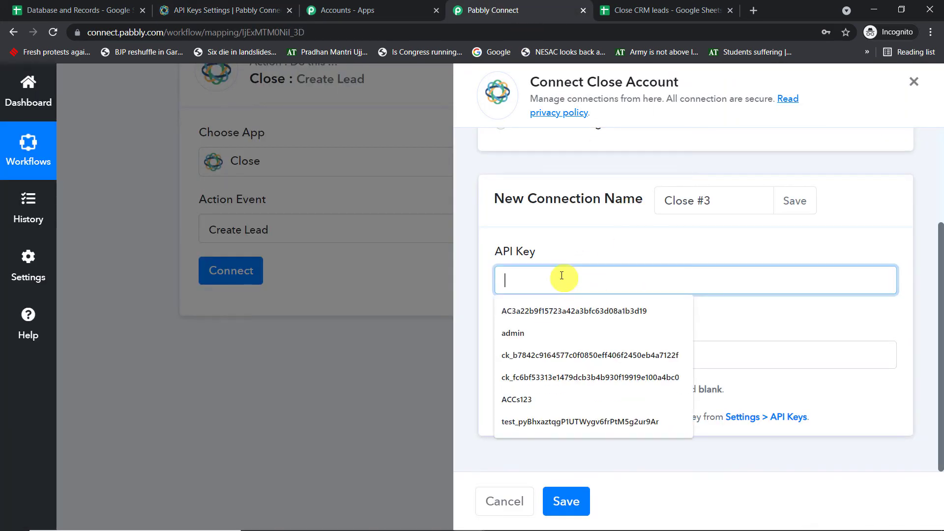
pyautogui.rightClick(561, 274)
pyautogui.click(592, 371)
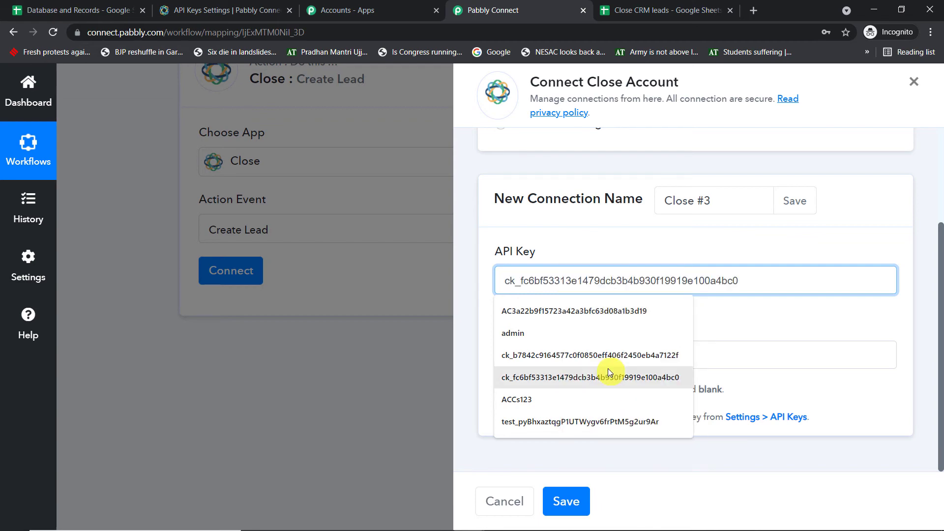
pyautogui.click(730, 232)
pyautogui.click(396, 8)
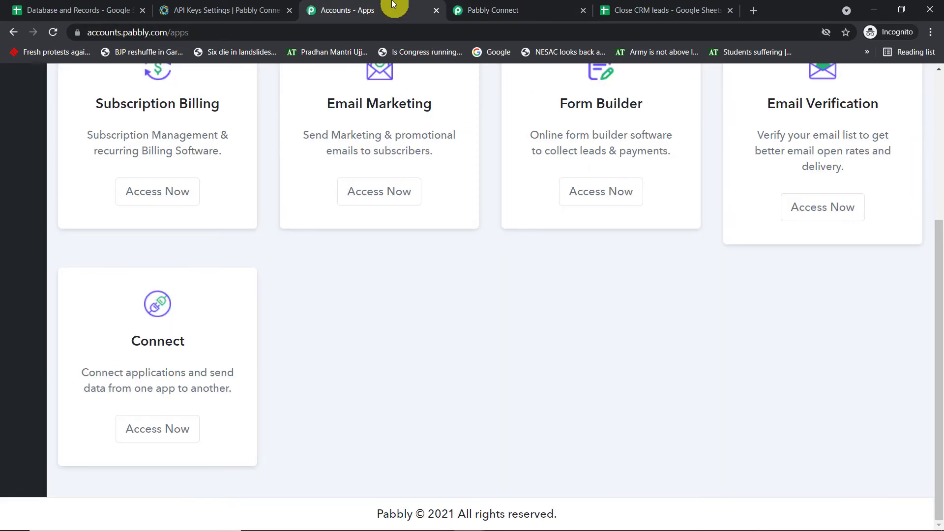
pyautogui.click(506, 5)
pyautogui.click(227, 4)
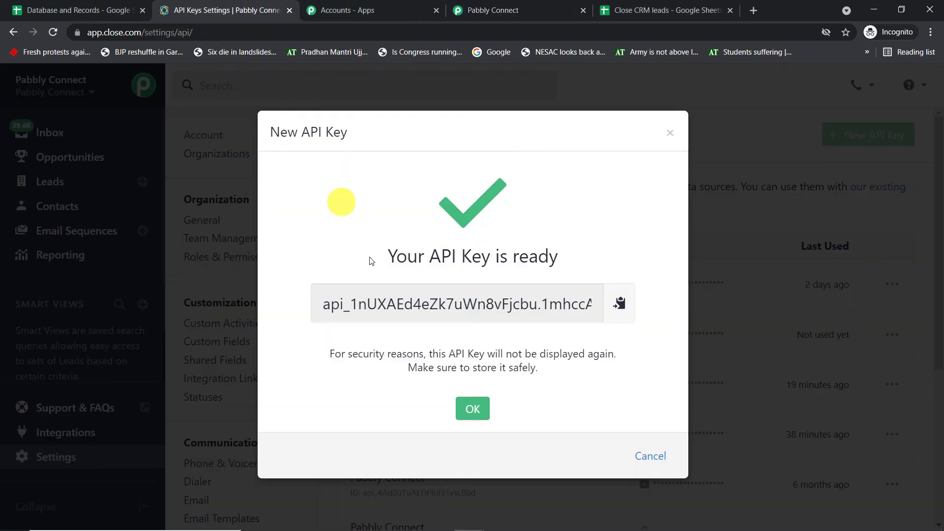
pyautogui.click(502, 10)
# Save the Close connection and review the Create Lead fields that appear.
pyautogui.click(565, 501)
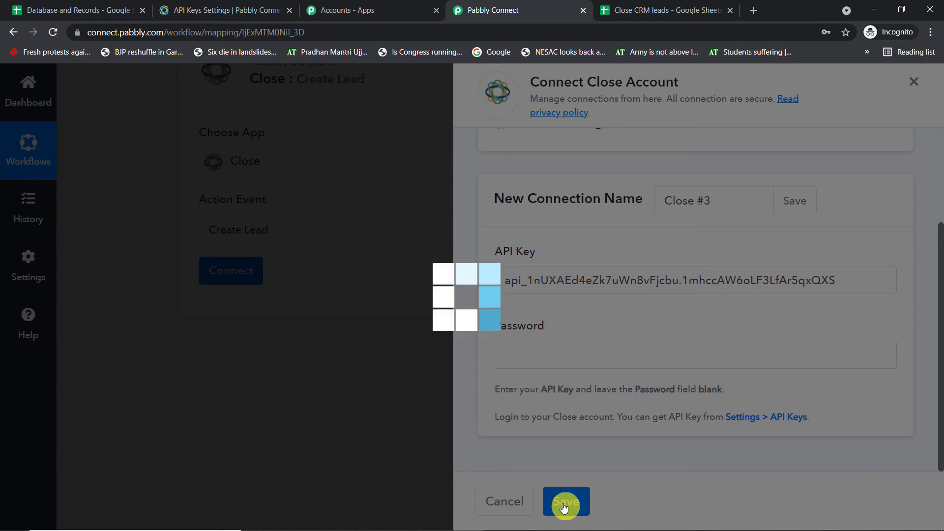
pyautogui.scroll(-9, 452, 186)
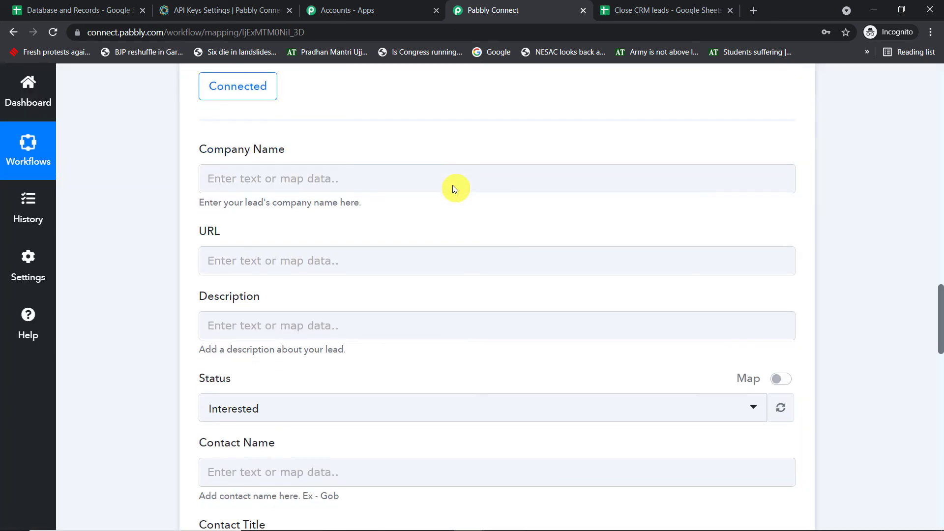
pyautogui.scroll(-9, 430, 347)
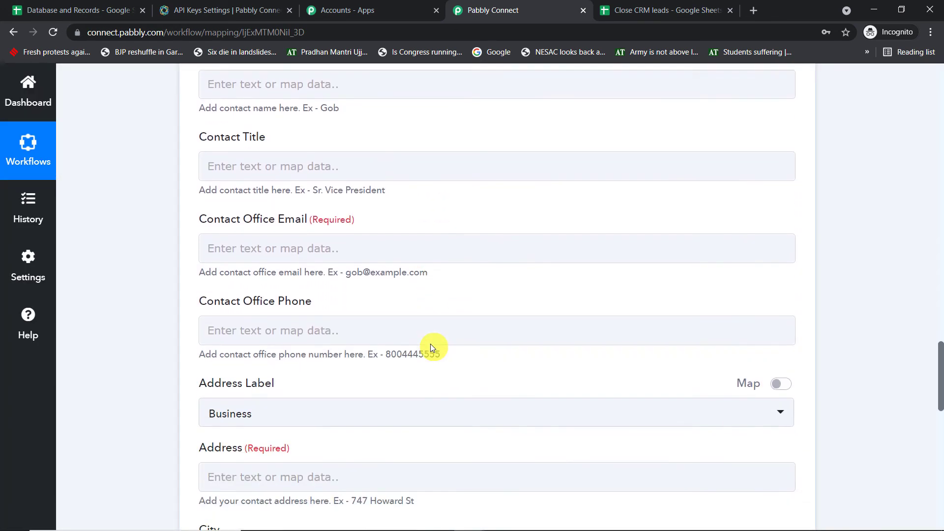
pyautogui.scroll(18, 444, 354)
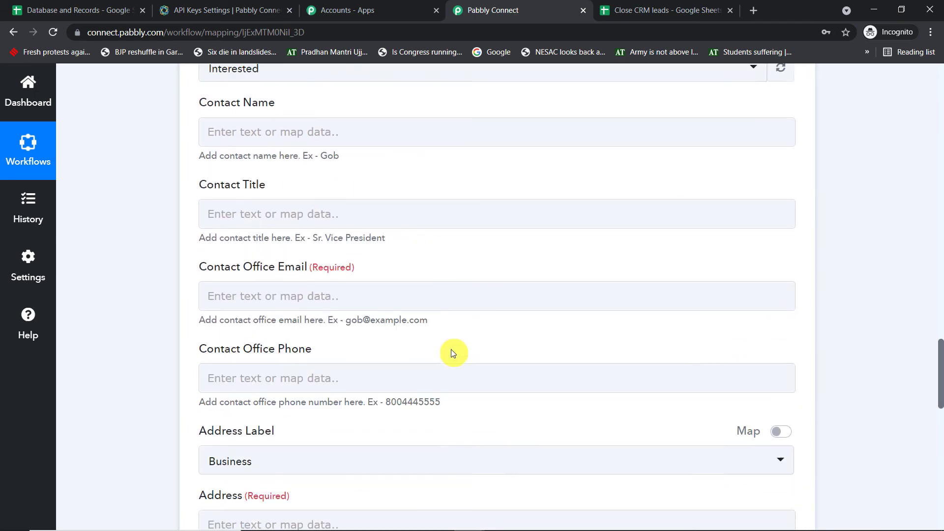
pyautogui.click(472, 348)
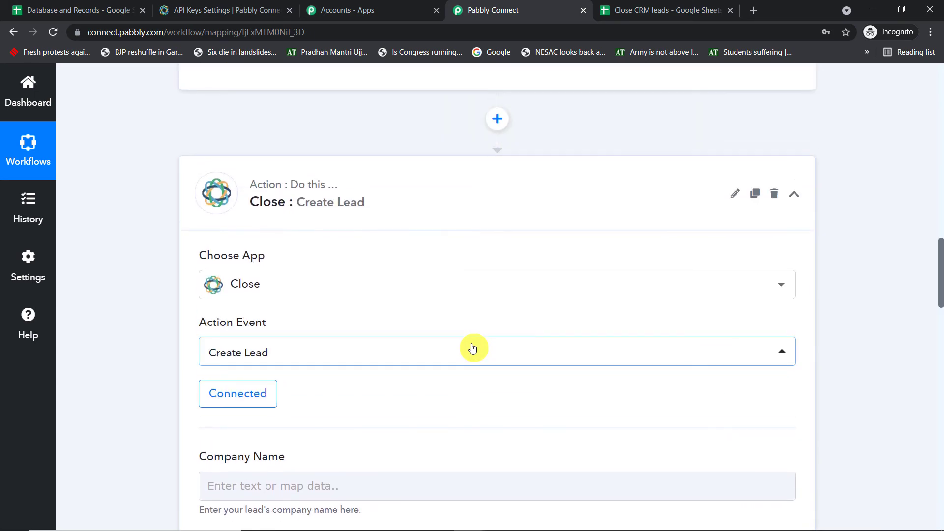
pyautogui.scroll(-6, 481, 340)
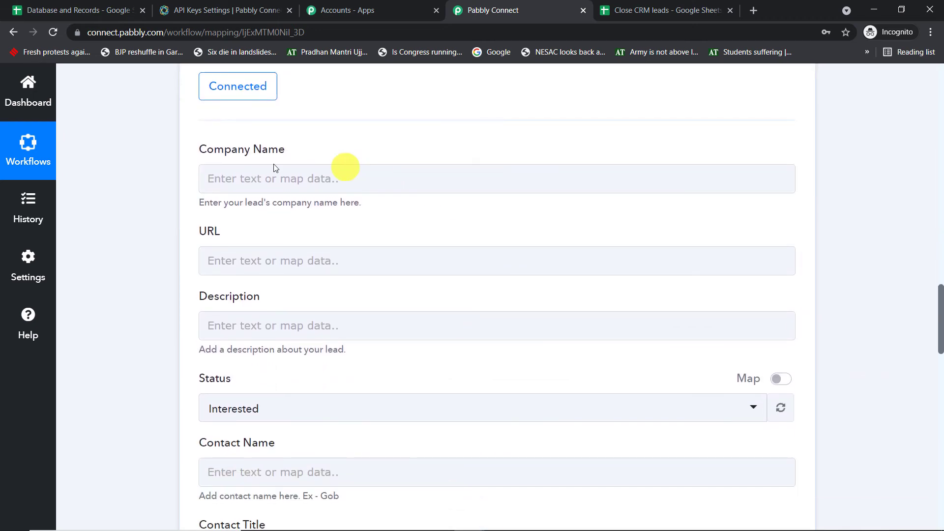
# Map the sheet's Company field (IBM) into Create Lead's Company Name.
pyautogui.scroll(15, 902, 185)
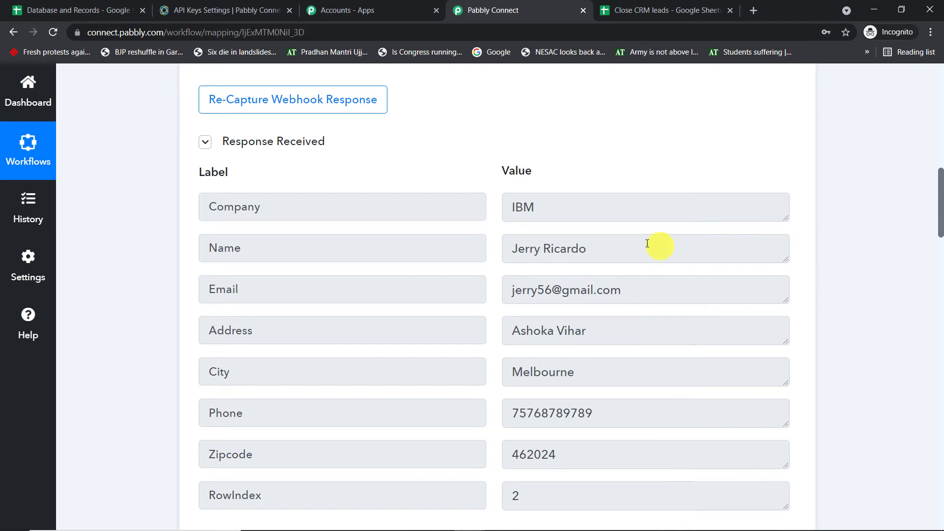
pyautogui.click(562, 208)
pyautogui.hotkey('ctrl', 'a')
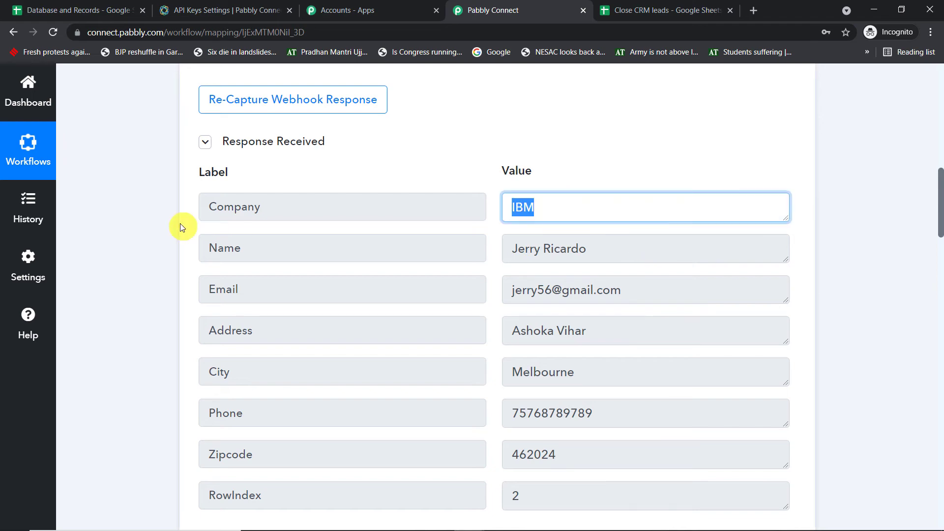
pyautogui.moveTo(939, 194); pyautogui.dragTo(929, 307)
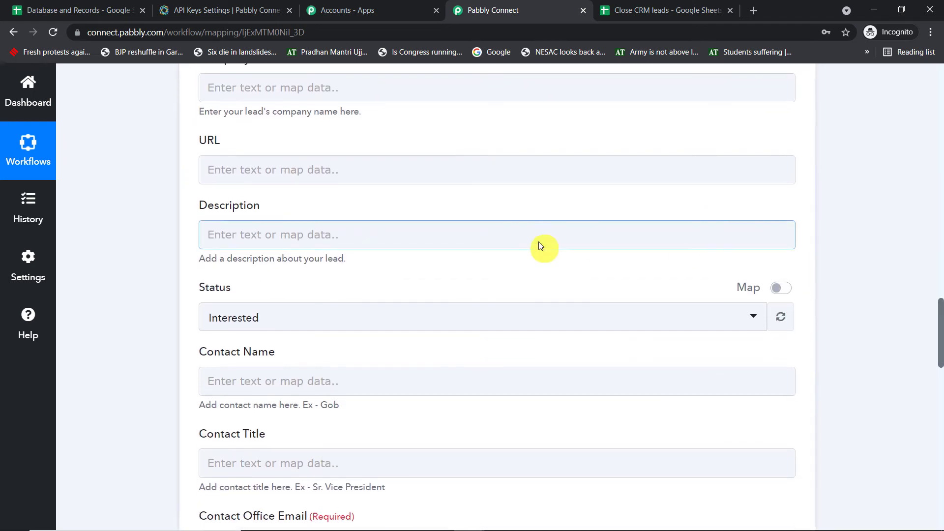
pyautogui.scroll(3, 265, 206)
pyautogui.click(264, 206)
pyautogui.click(348, 331)
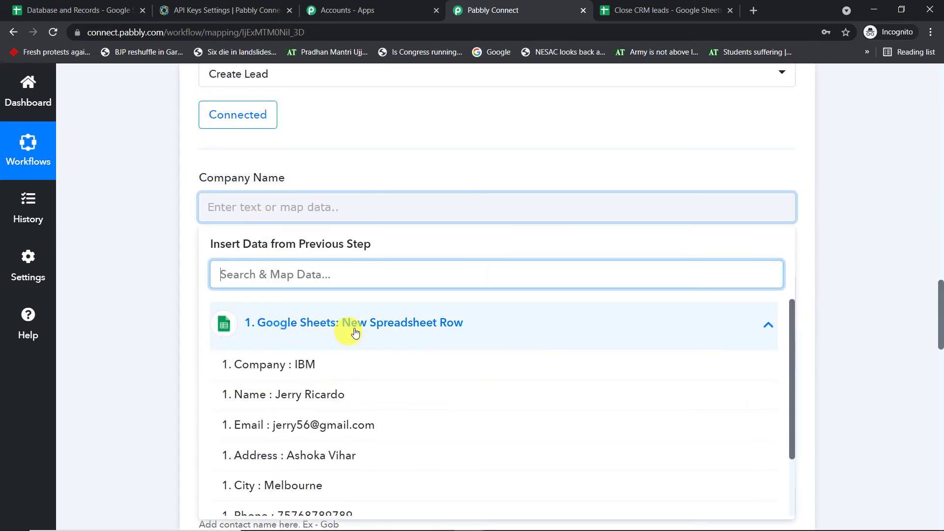
pyautogui.scroll(-1, 358, 325)
pyautogui.click(353, 306)
pyautogui.click(519, 156)
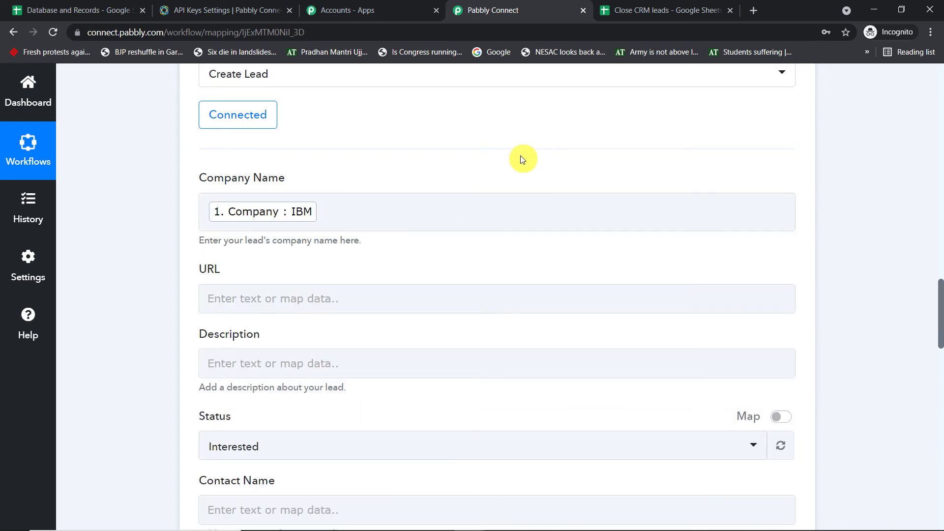
# Set the lead Status to Customer.
pyautogui.scroll(-1, 520, 155)
pyautogui.scroll(-2, 520, 156)
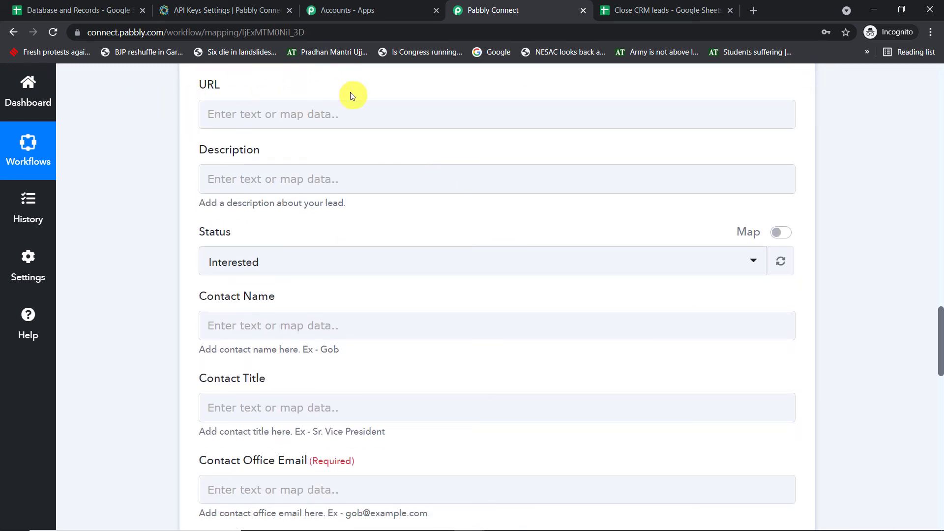
pyautogui.scroll(-1, 278, 177)
pyautogui.click(276, 200)
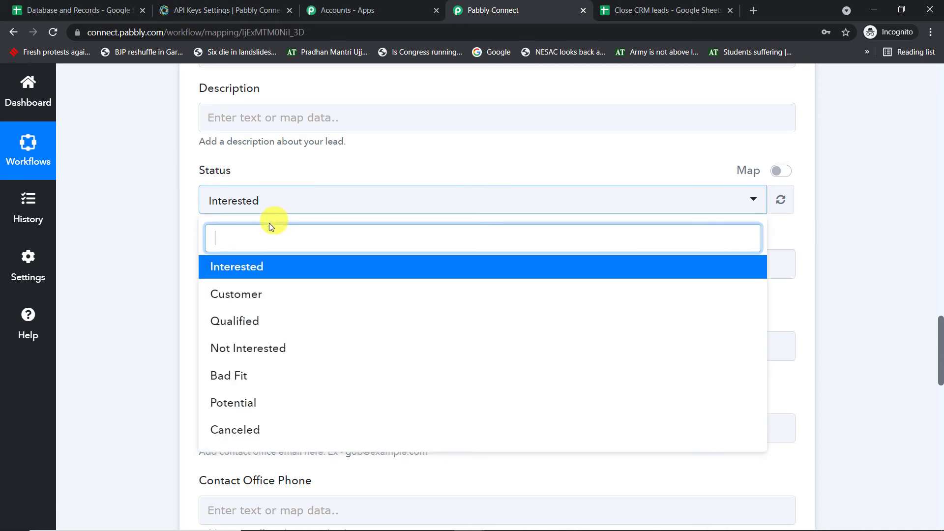
pyautogui.click(260, 296)
# Map the sheet's Name field into Contact Name and check it against the source row.
pyautogui.scroll(-2, 300, 172)
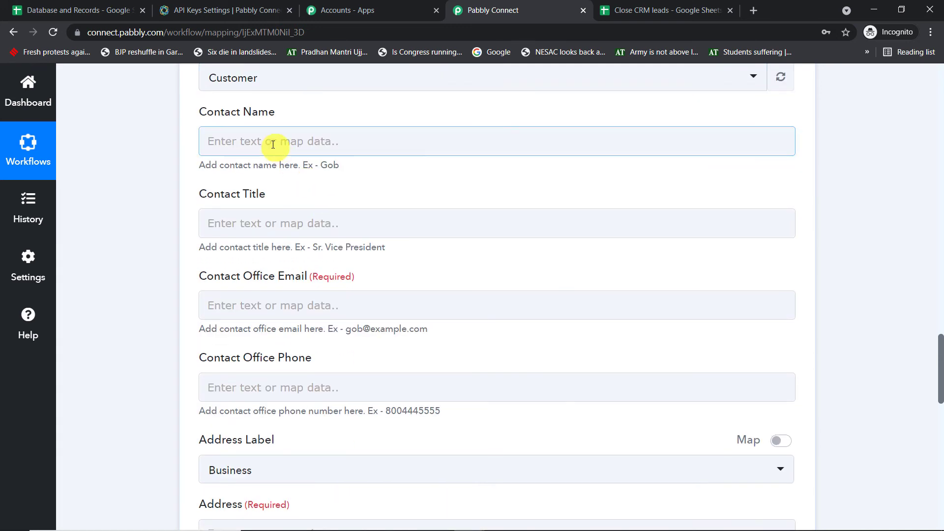
pyautogui.click(276, 146)
pyautogui.click(290, 257)
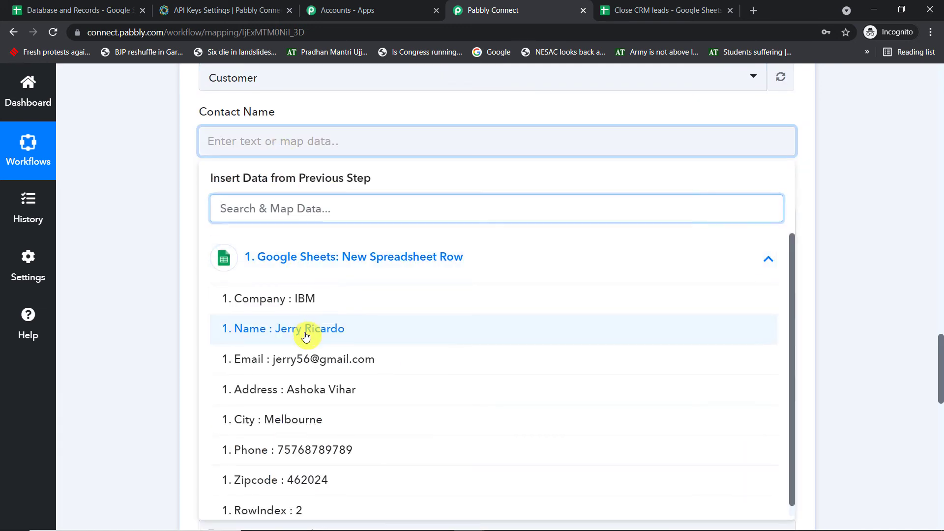
pyautogui.click(305, 331)
pyautogui.click(412, 110)
pyautogui.scroll(20, 939, 116)
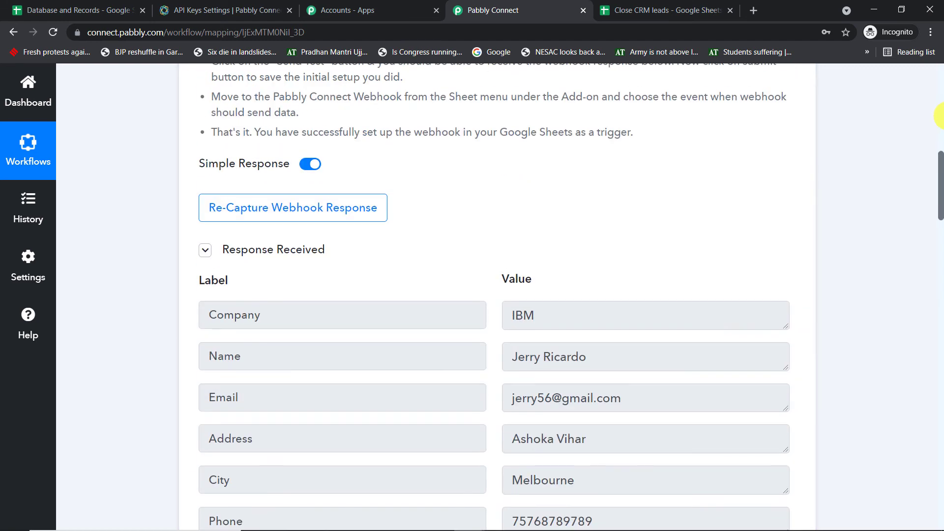
pyautogui.scroll(-1, 855, 194)
pyautogui.moveTo(608, 290); pyautogui.dragTo(307, 293)
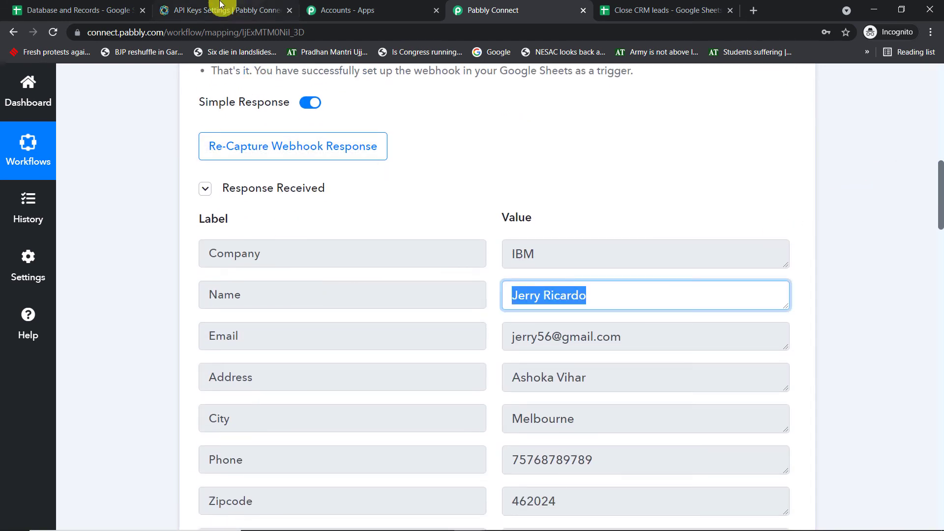
pyautogui.click(649, 10)
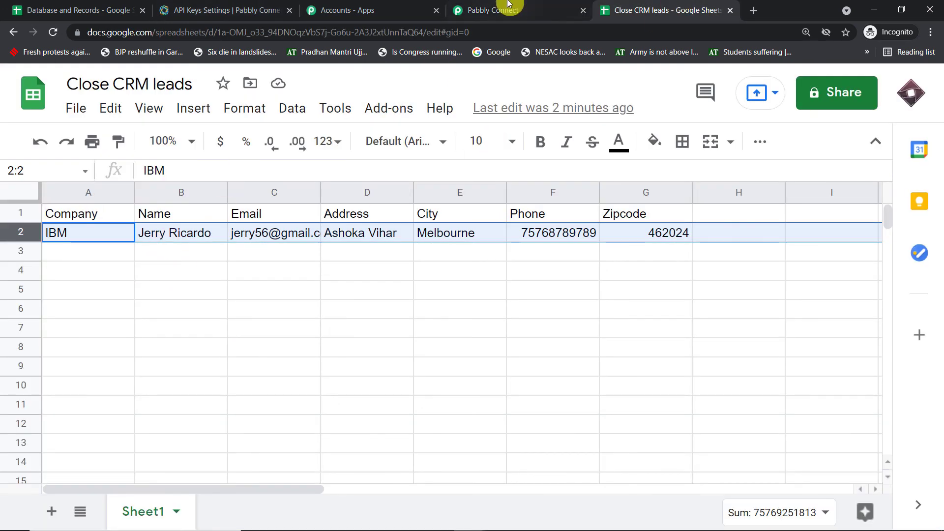
pyautogui.click(506, 8)
pyautogui.scroll(-10, 670, 206)
# Map the sheet's Email into Contact Office Email and leave Contact Title blank.
pyautogui.scroll(-6, 797, 252)
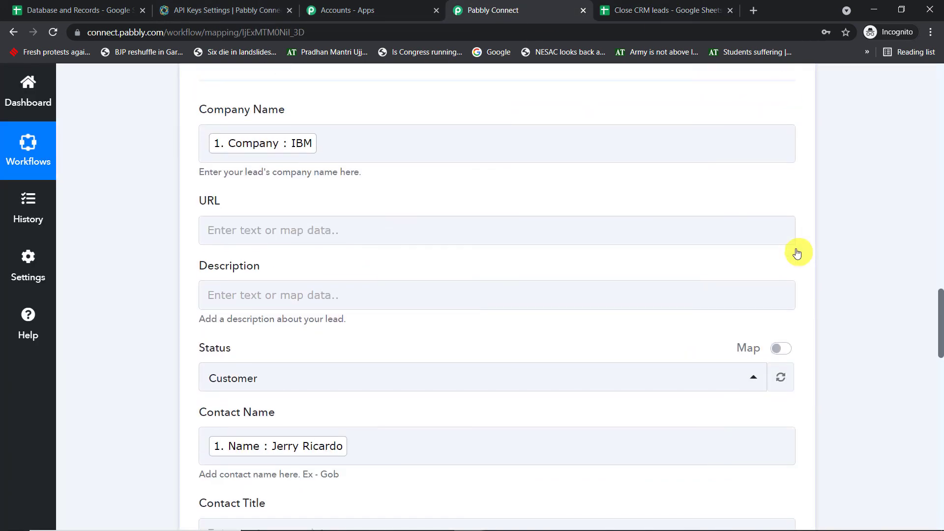
pyautogui.scroll(-3, 574, 248)
pyautogui.scroll(-3, 573, 248)
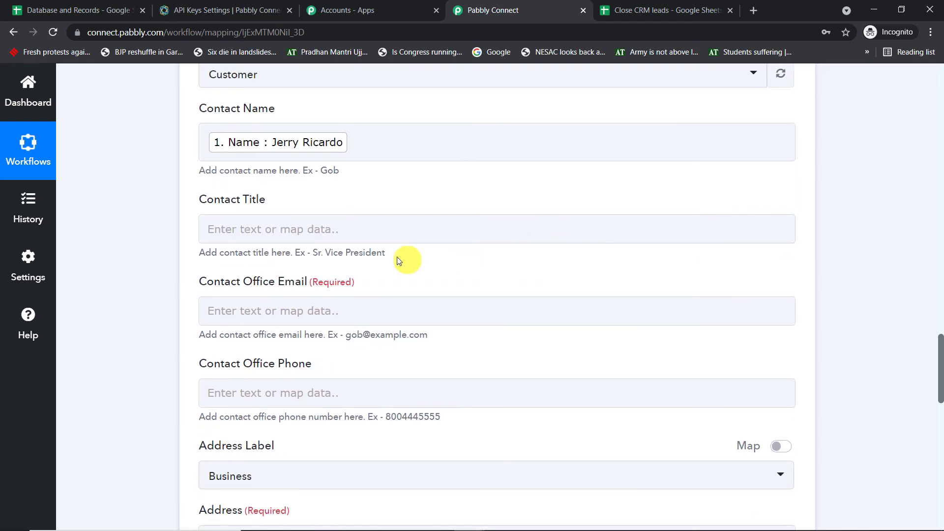
pyautogui.click(326, 249)
pyautogui.click(337, 370)
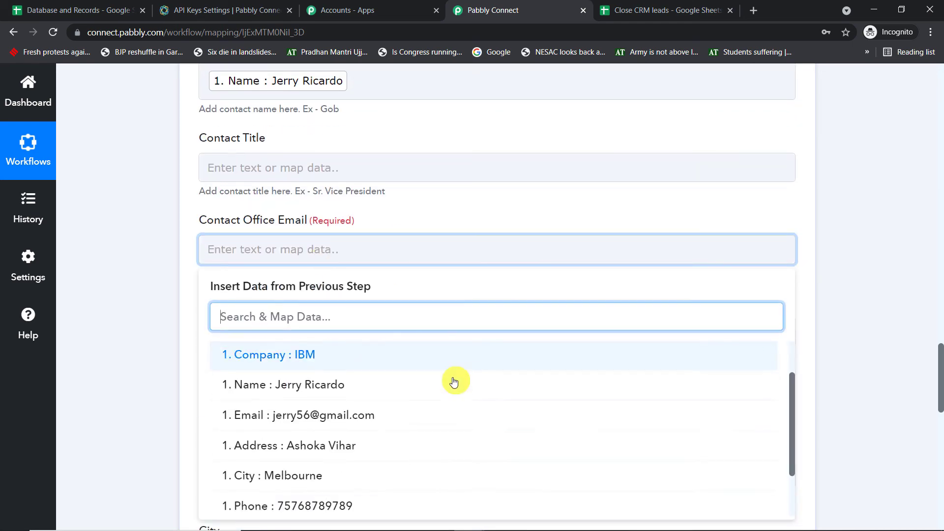
pyautogui.click(390, 352)
pyautogui.click(903, 213)
pyautogui.scroll(-4, 879, 216)
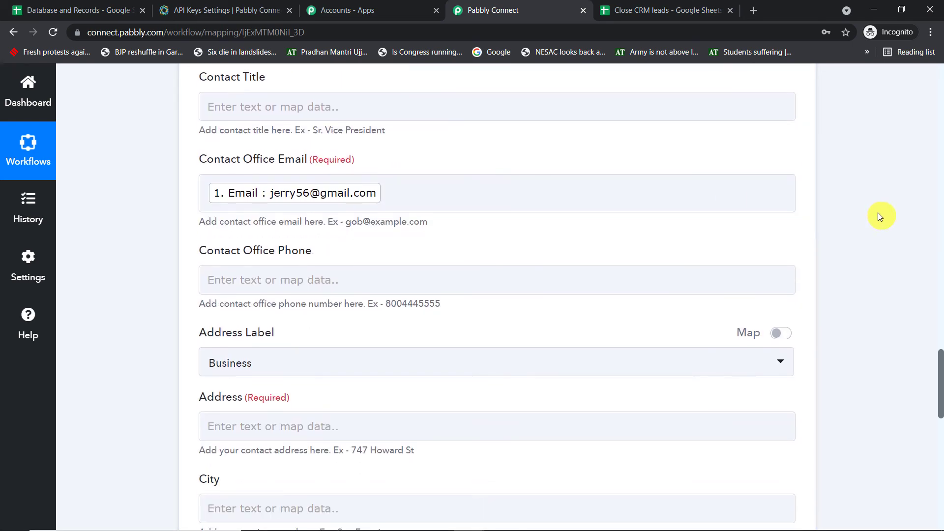
pyautogui.scroll(4, 248, 158)
pyautogui.click(237, 157)
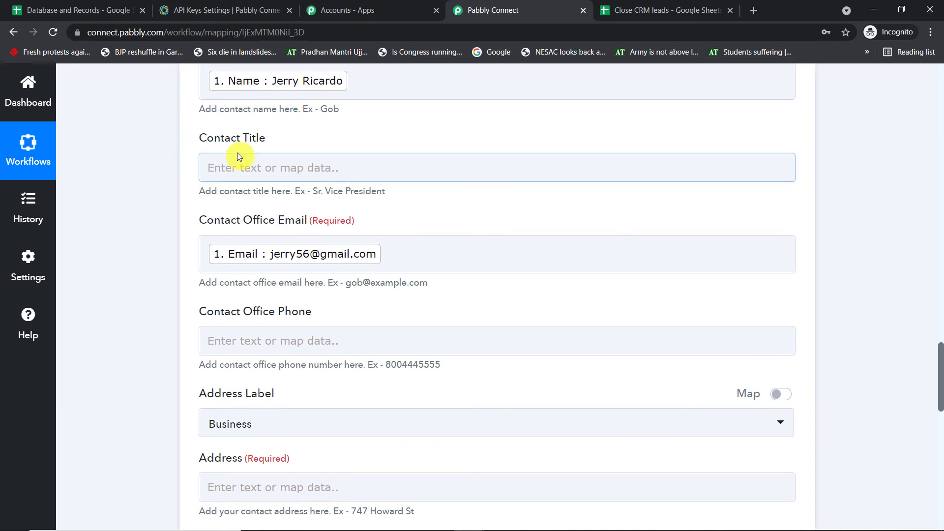
pyautogui.click(410, 148)
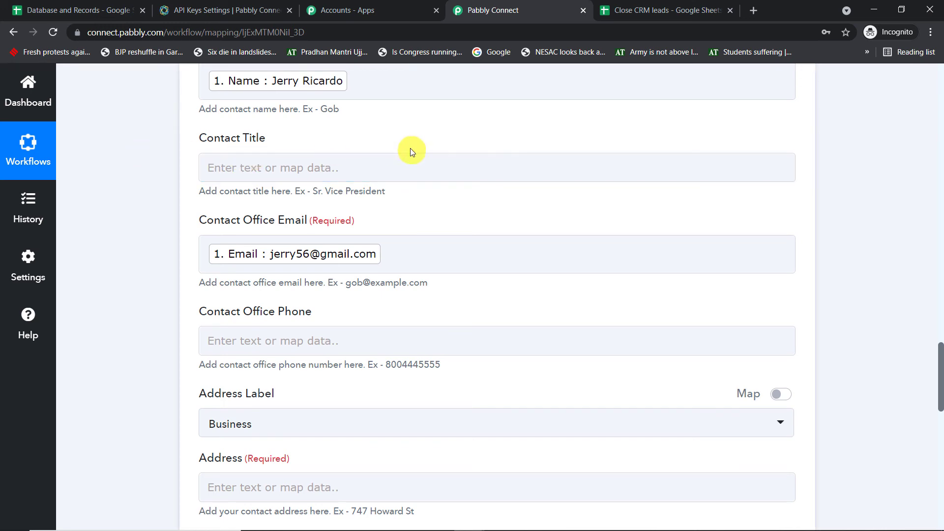
# Map the sheet's Phone into the Contact Office Phone field.
pyautogui.scroll(-2, 410, 150)
pyautogui.scroll(-1, 235, 239)
pyautogui.click(282, 158)
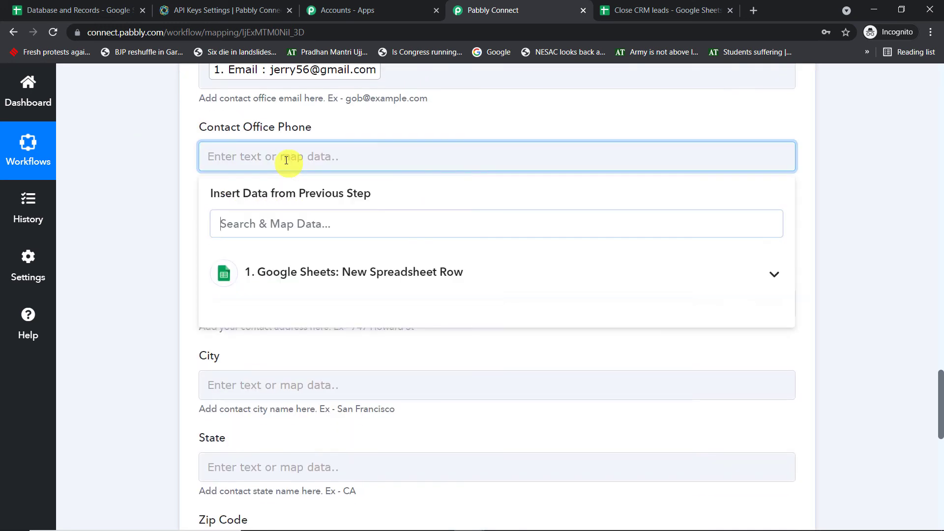
pyautogui.click(336, 274)
pyautogui.scroll(-2, 413, 295)
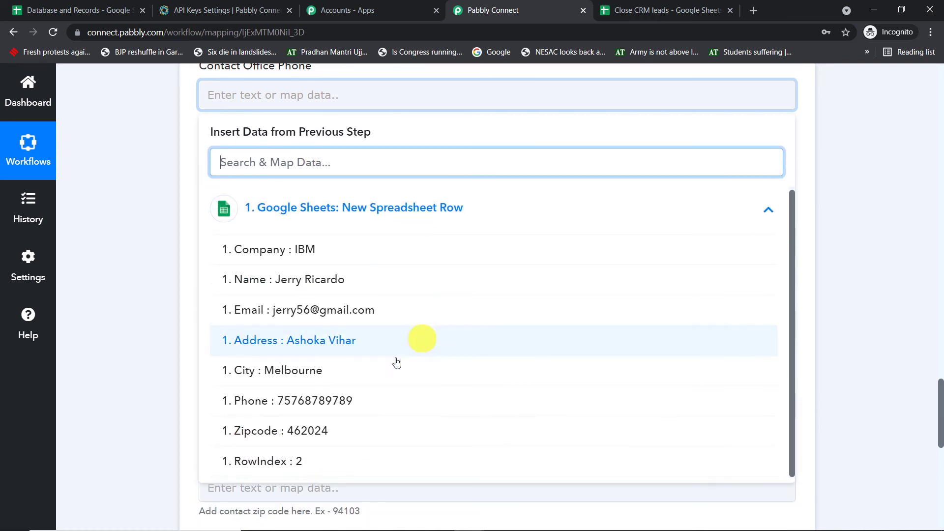
pyautogui.click(362, 398)
# Map the sheet's Address into the lead's Address field.
pyautogui.click(849, 188)
pyautogui.scroll(-1, 431, 190)
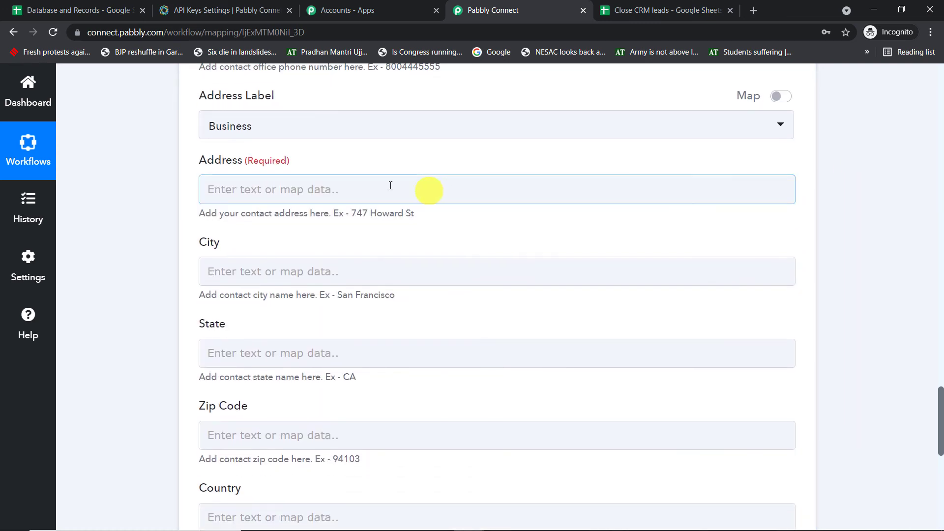
pyautogui.click(352, 189)
pyautogui.click(339, 314)
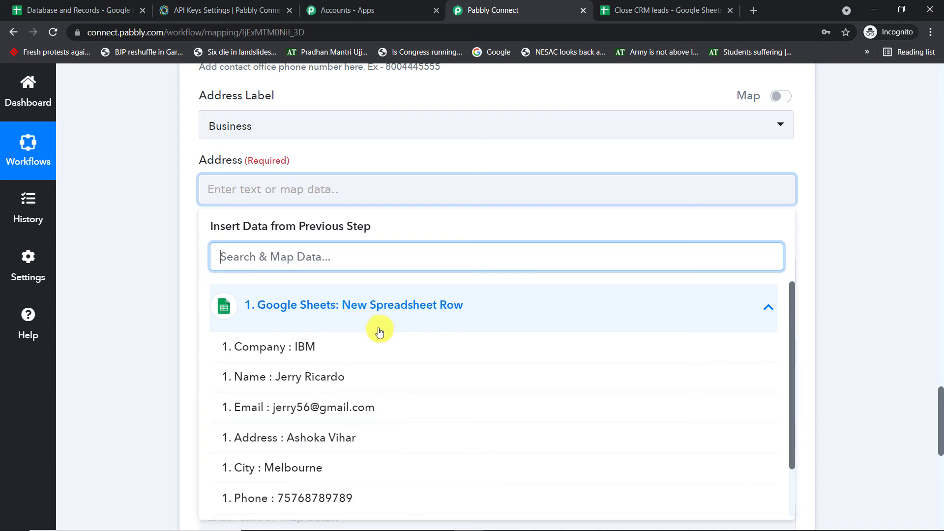
pyautogui.scroll(-1, 376, 344)
pyautogui.click(367, 379)
# Map the sheet's City into the lead's City field.
pyautogui.click(878, 218)
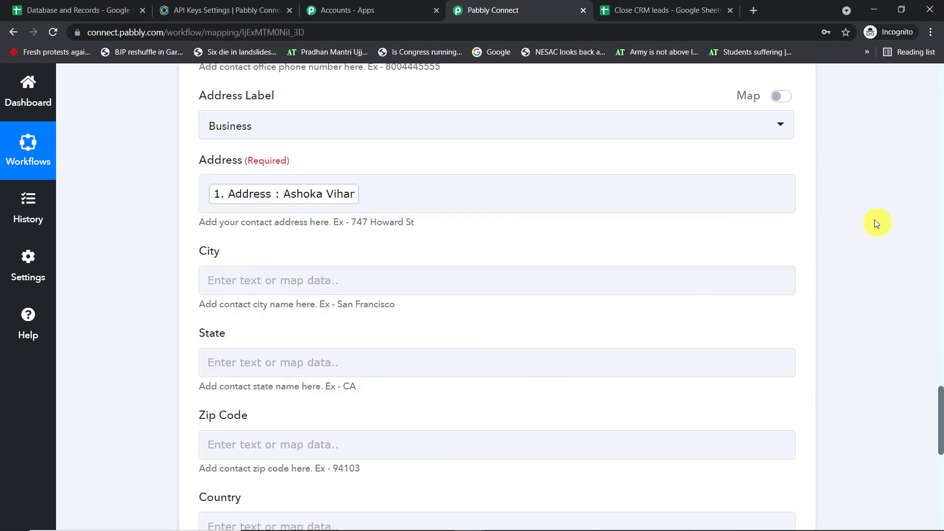
pyautogui.scroll(-1, 411, 223)
pyautogui.click(411, 219)
pyautogui.click(377, 321)
pyautogui.scroll(-1, 374, 364)
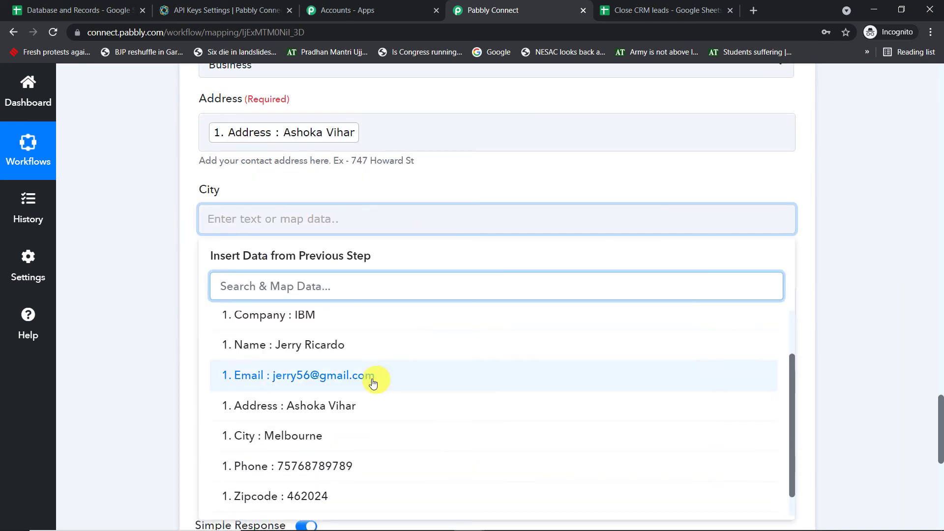
pyautogui.click(333, 432)
pyautogui.click(874, 250)
# Leave State unmapped and map the sheet's Zipcode into the Zip Code field.
pyautogui.scroll(-2, 513, 246)
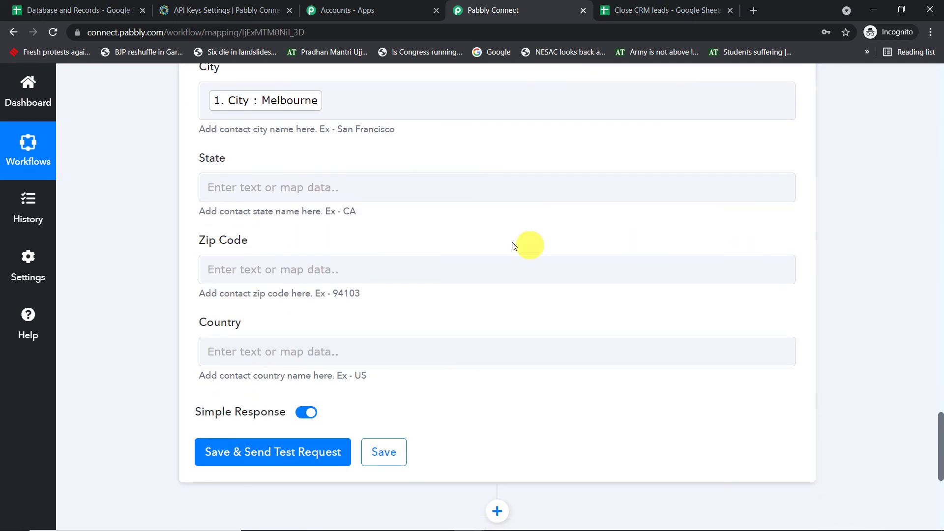
pyautogui.click(347, 186)
pyautogui.click(333, 299)
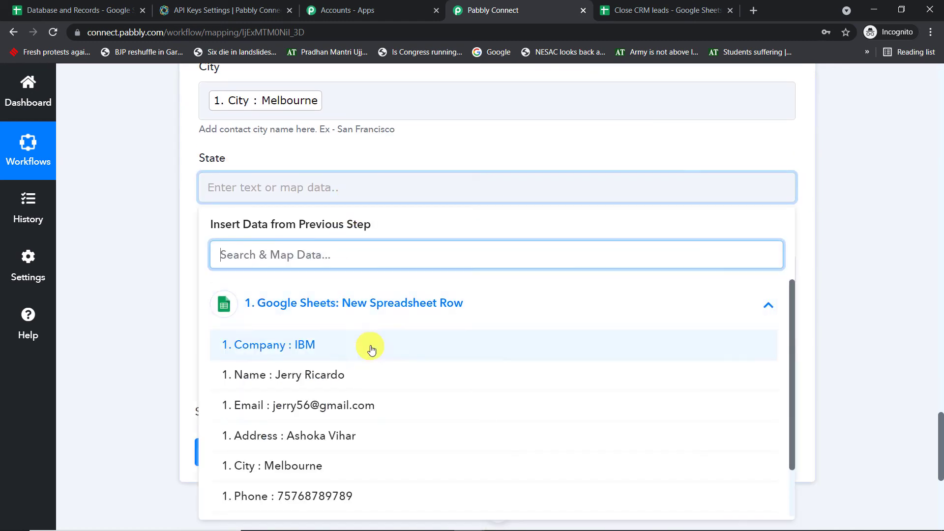
pyautogui.click(859, 238)
pyautogui.scroll(-1, 795, 238)
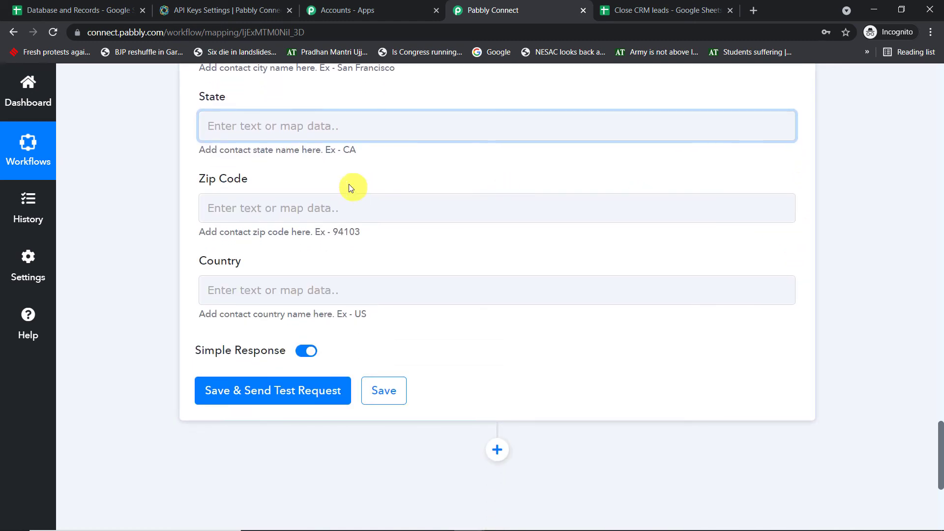
pyautogui.click(292, 208)
pyautogui.click(337, 322)
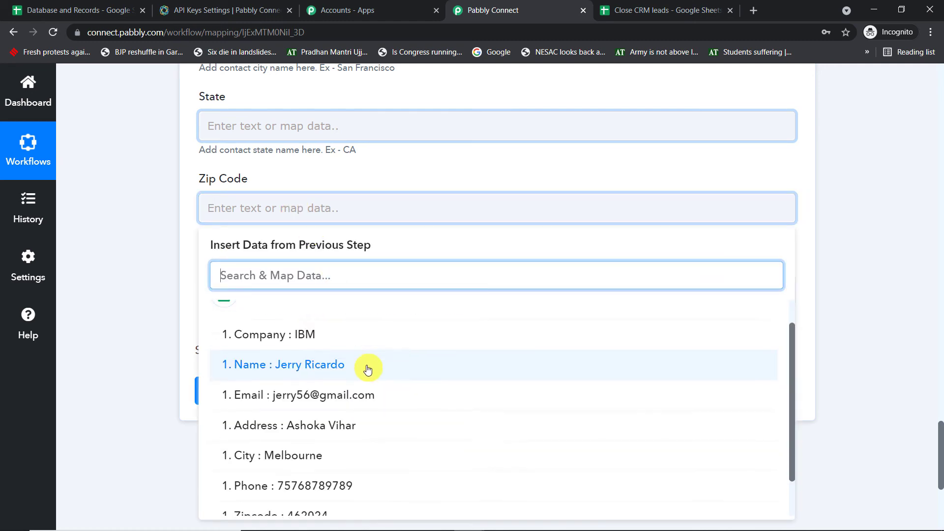
pyautogui.scroll(-1, 324, 442)
pyautogui.click(326, 467)
pyautogui.click(850, 215)
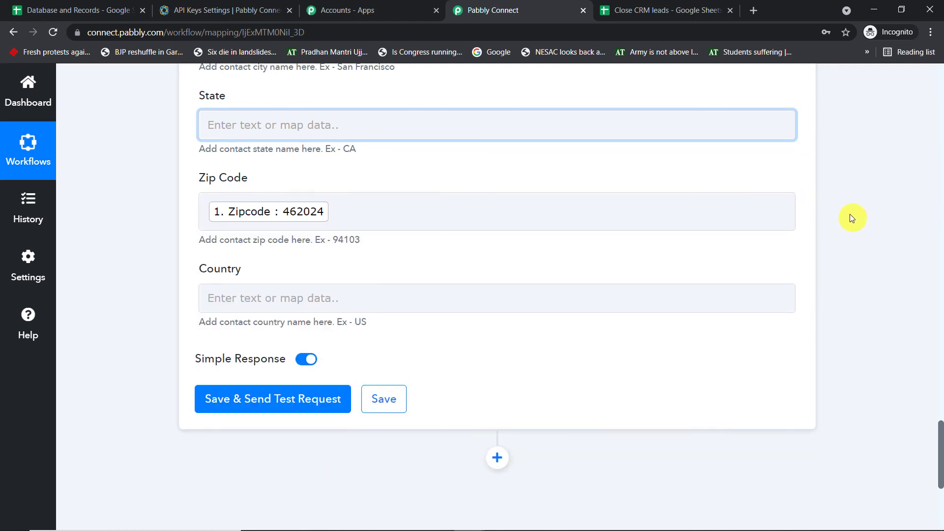
pyautogui.scroll(-1, 849, 214)
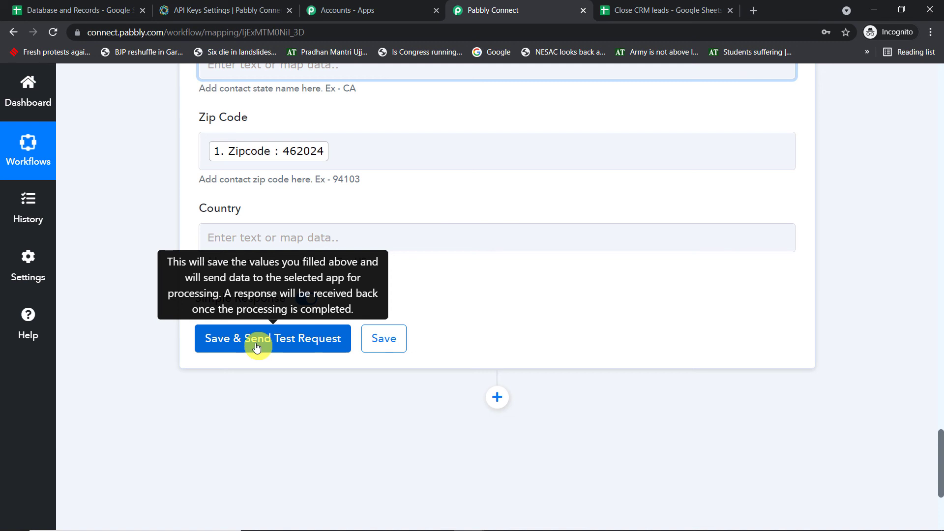
# Compare the mapped fields against the source row in the Close CRM leads sheet.
pyautogui.scroll(6, 464, 262)
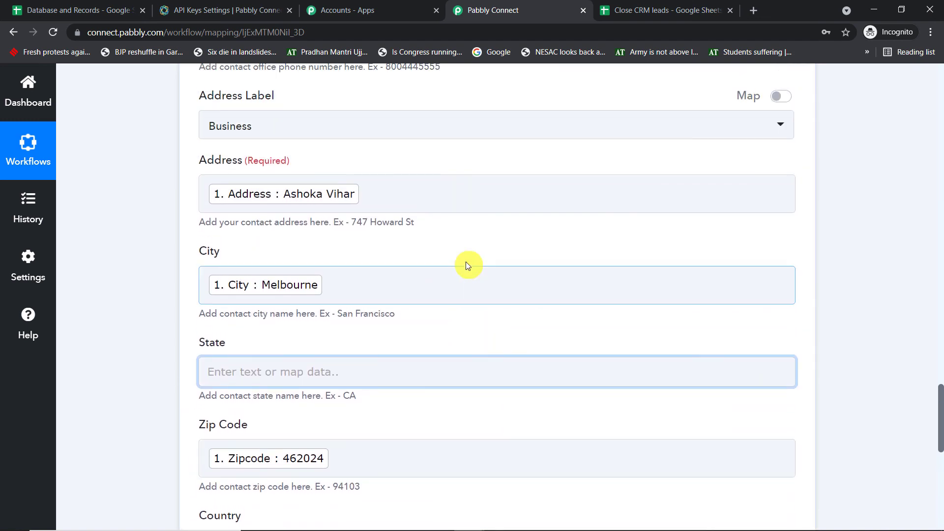
pyautogui.scroll(4, 465, 263)
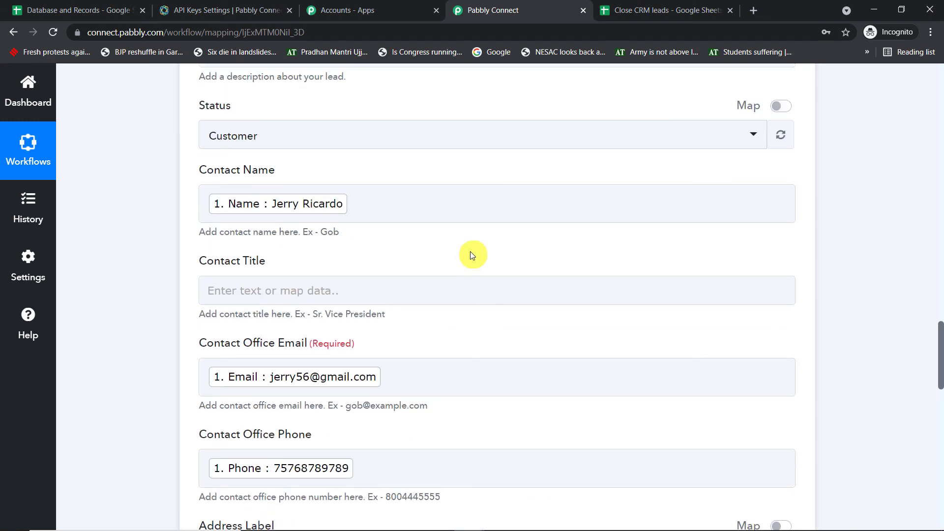
pyautogui.scroll(-10, 471, 252)
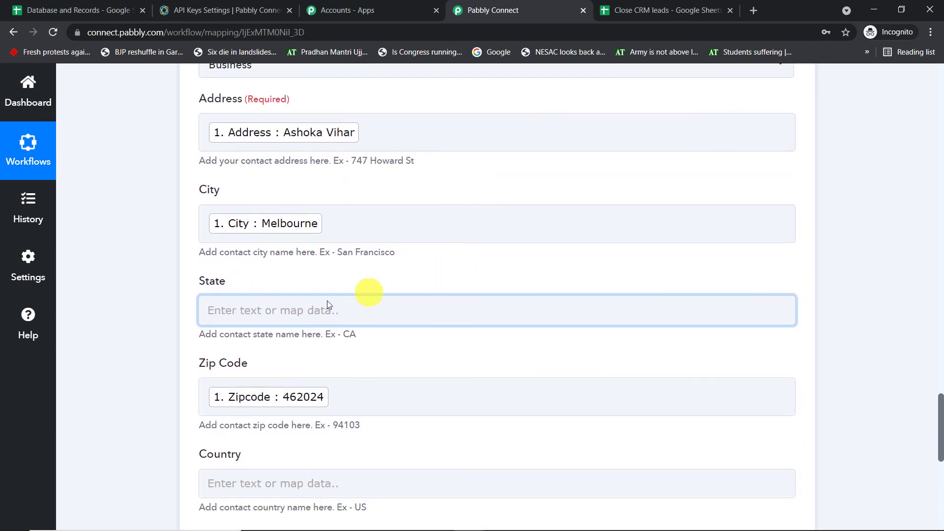
pyautogui.scroll(4, 343, 274)
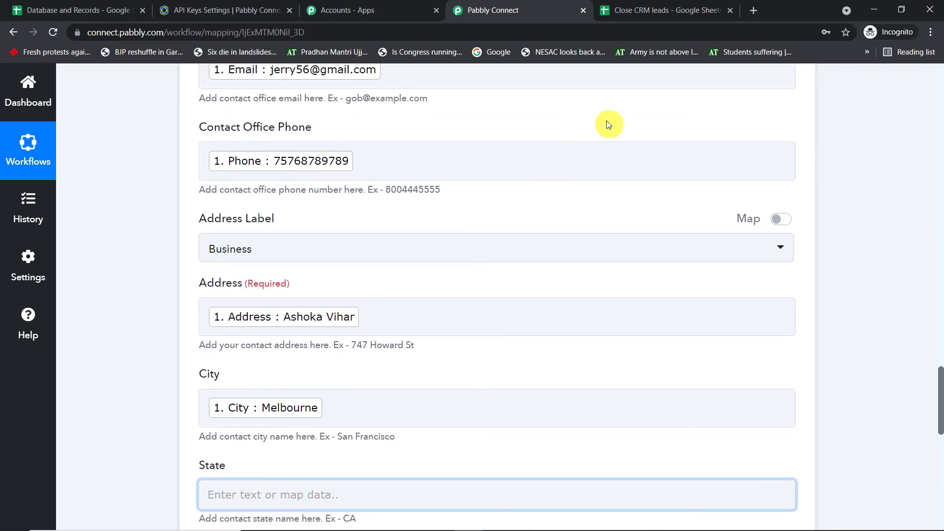
pyautogui.scroll(-3, 541, 135)
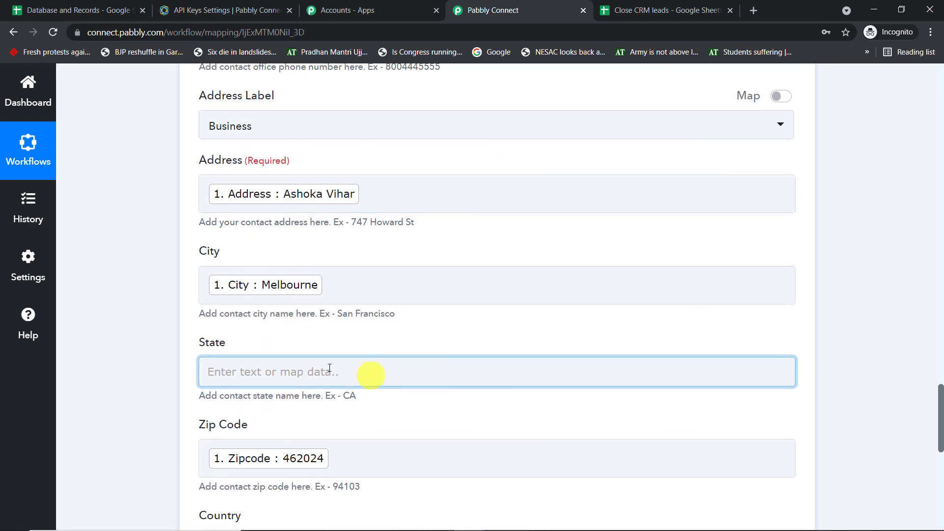
pyautogui.click(639, 10)
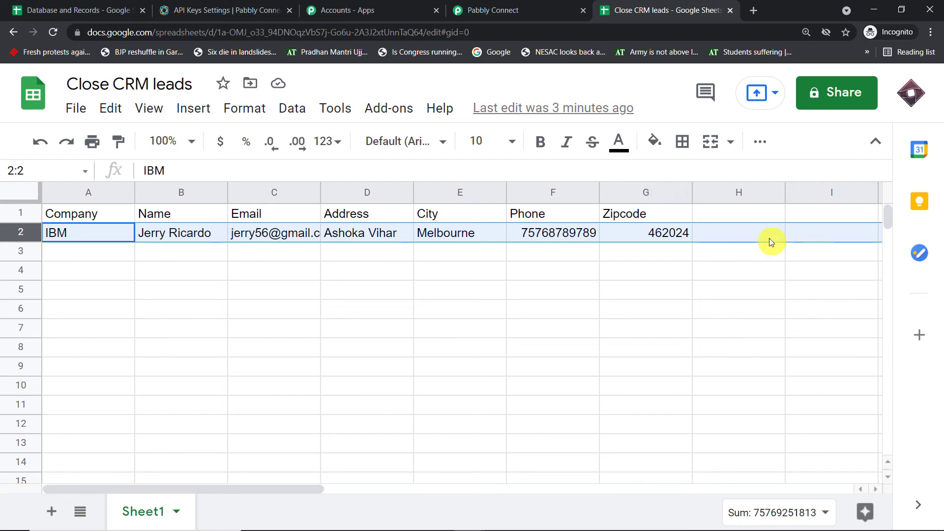
pyautogui.click(506, 10)
# Save the Create Lead action and send a test, getting status Customer and zipcode 462024.
pyautogui.scroll(-8, 506, 228)
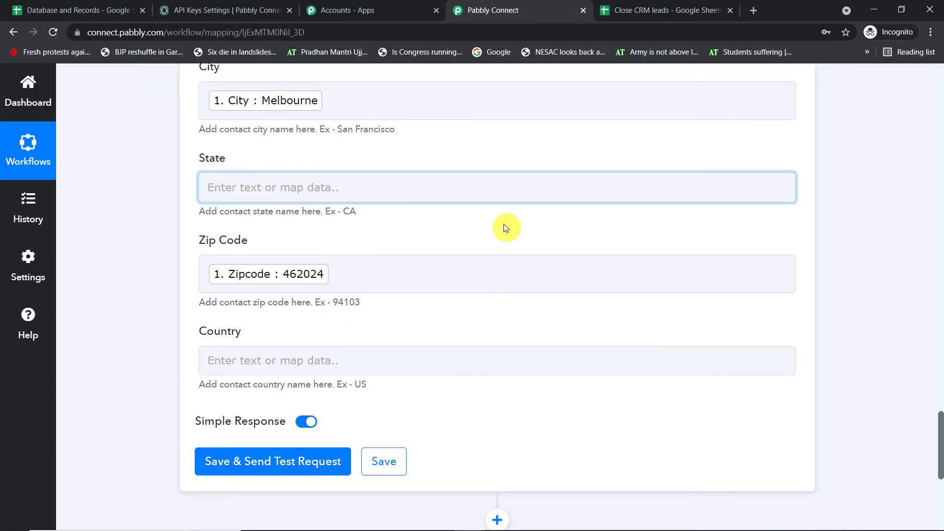
pyautogui.click(279, 274)
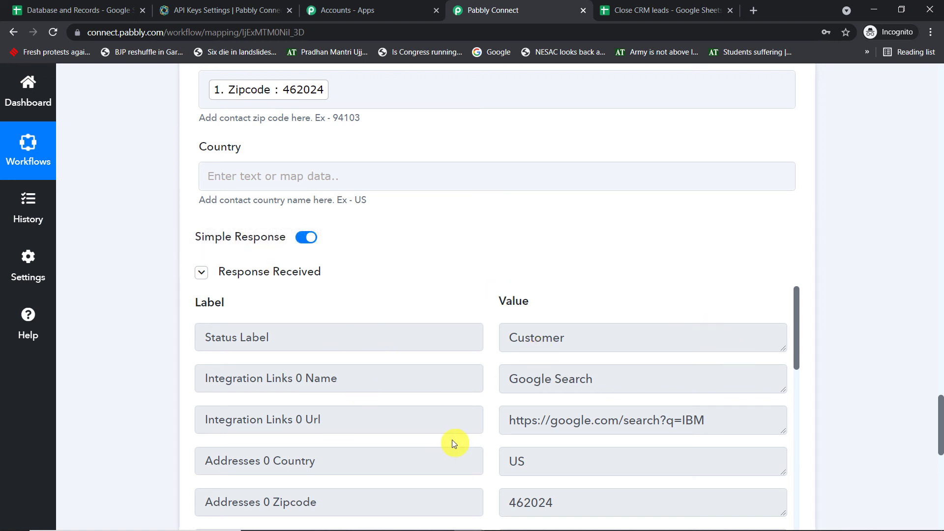
pyautogui.click(246, 10)
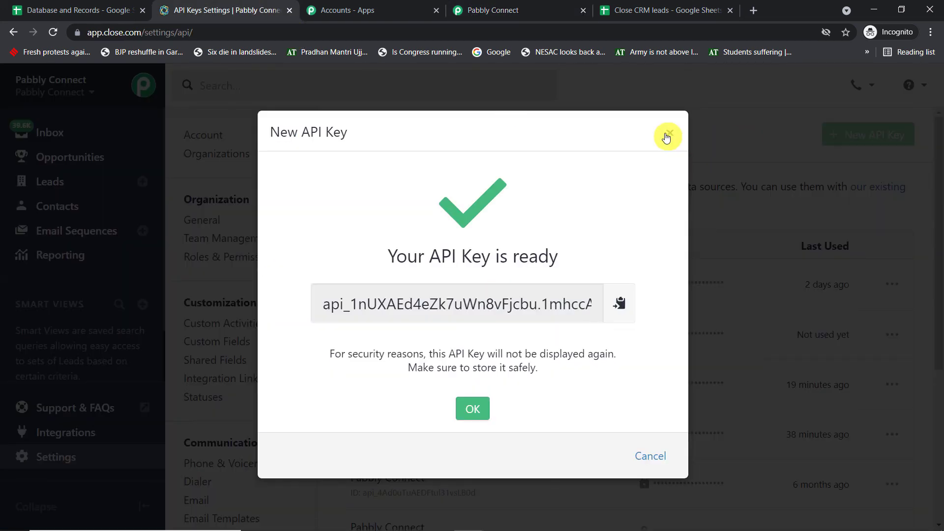
# Open the new IBM lead in Close CRM's leads list, then go back to Pabbly Connect.
pyautogui.click(668, 133)
pyautogui.click(59, 187)
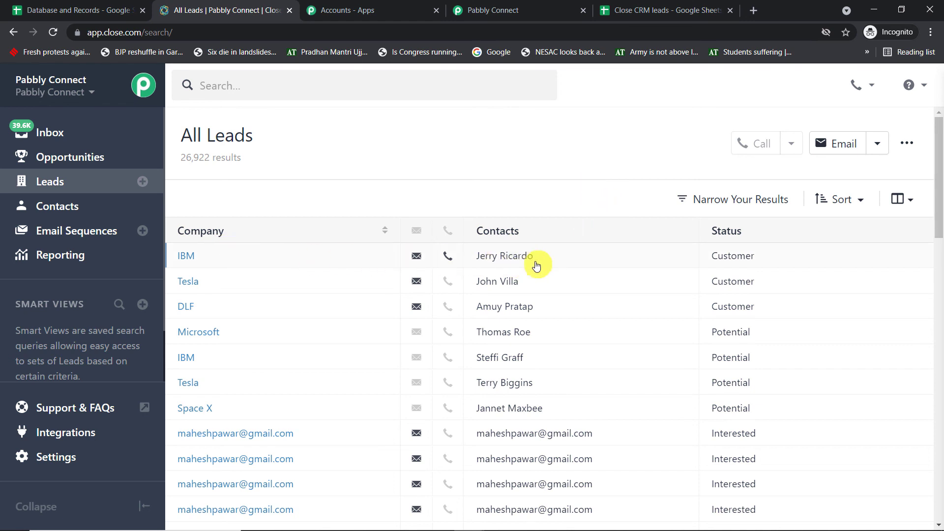
pyautogui.click(188, 257)
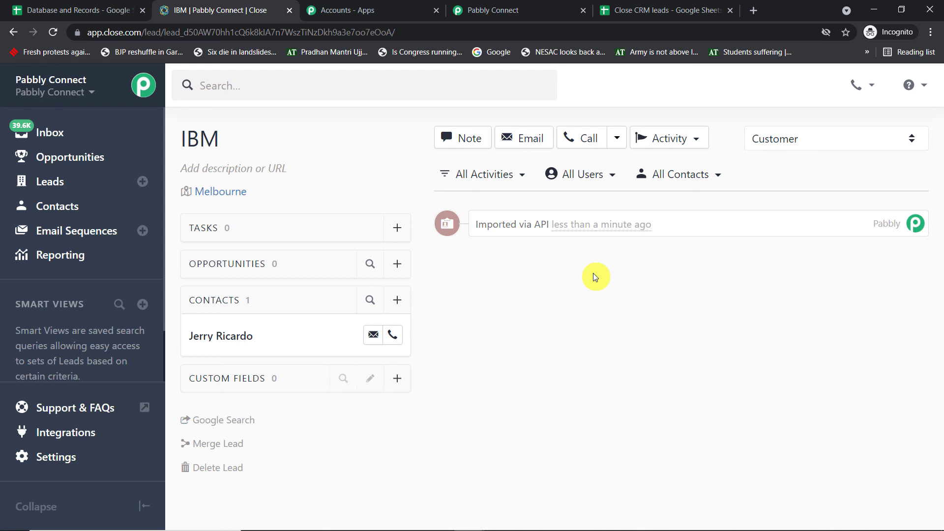
pyautogui.click(544, 7)
pyautogui.scroll(20, 885, 246)
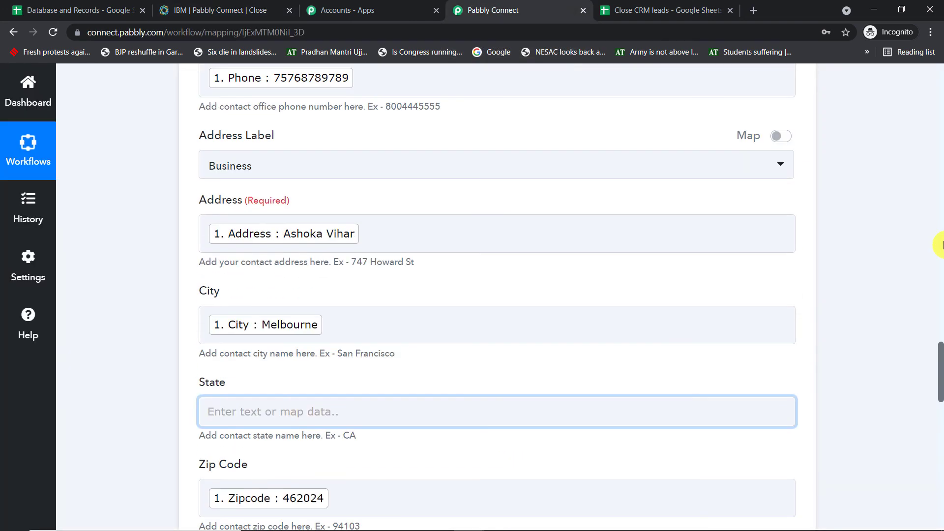
# Collapse the Close Create Lead and Google Sheets trigger cards and select the 'Google Sheets to Close CRM' title.
pyautogui.scroll(10, 810, 265)
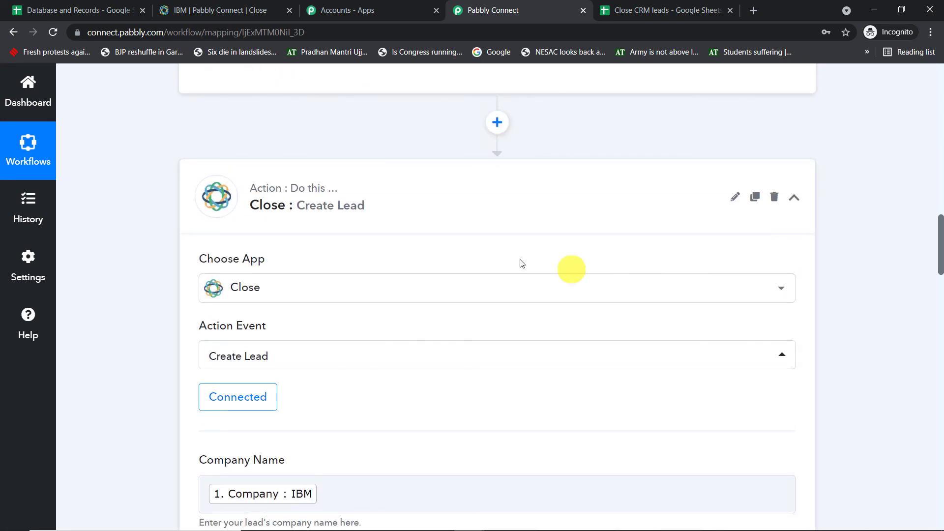
pyautogui.click(365, 206)
pyautogui.scroll(15, 892, 178)
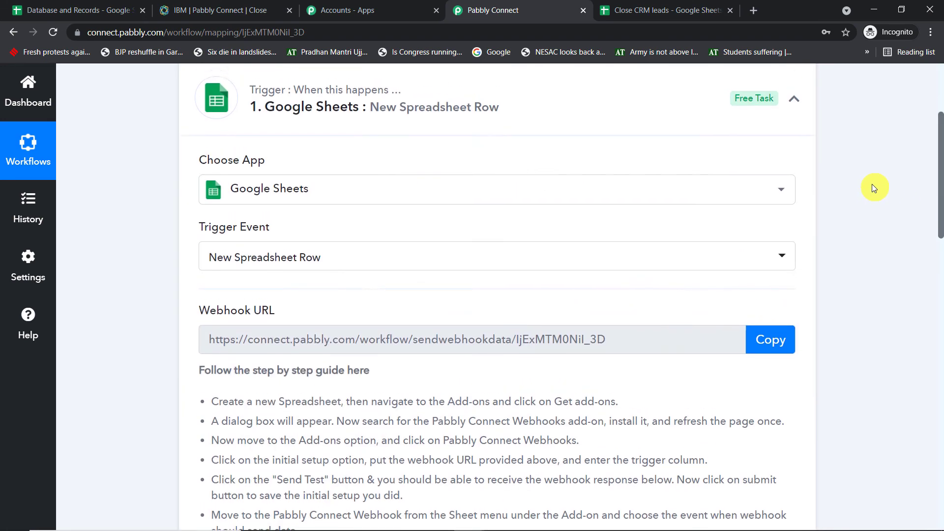
pyautogui.click(356, 270)
pyautogui.scroll(-1, 756, 173)
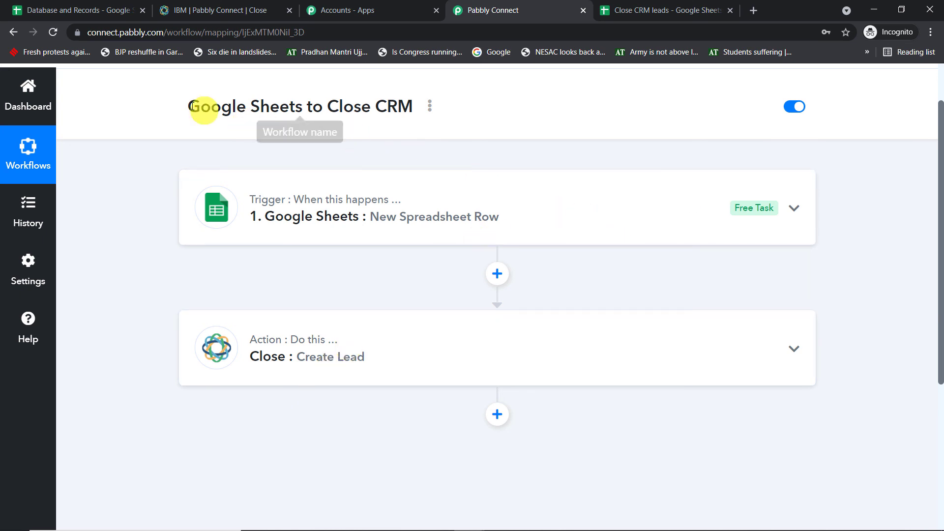
pyautogui.moveTo(186, 105); pyautogui.dragTo(425, 108)
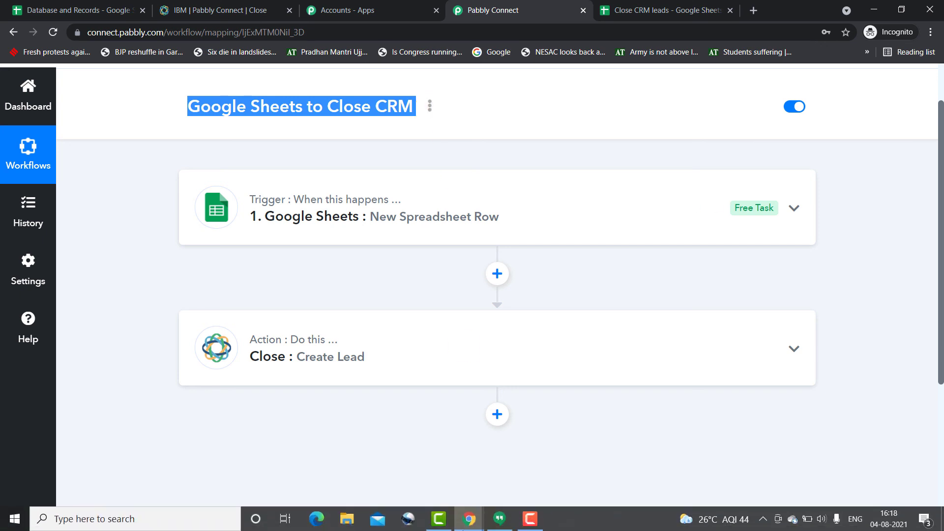
pyautogui.click(529, 519)
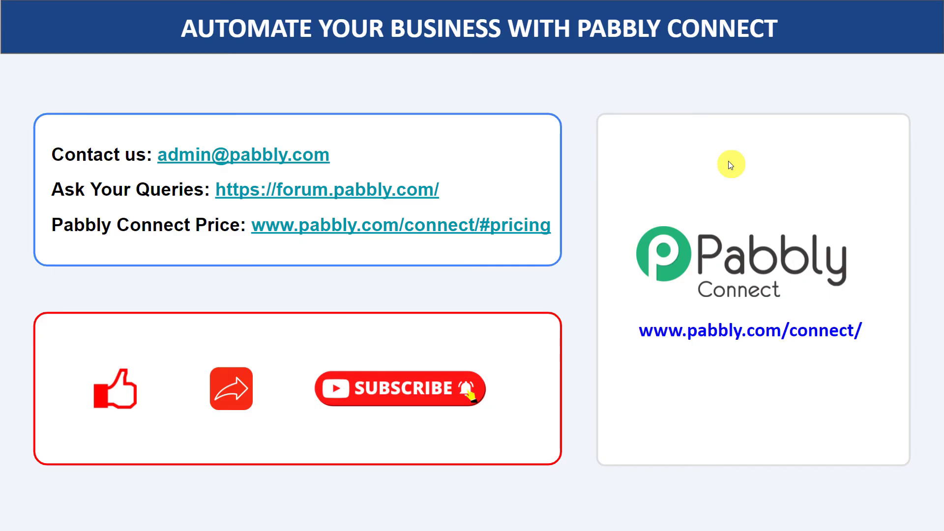